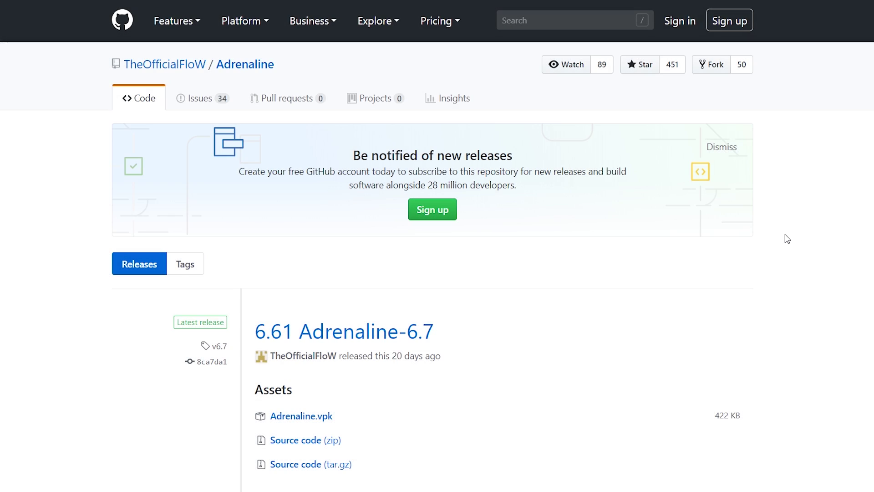
- Start VitaShell's FTP server with Select so the PC can reach the Vita's storage
scroll(787, 235, down, 3)
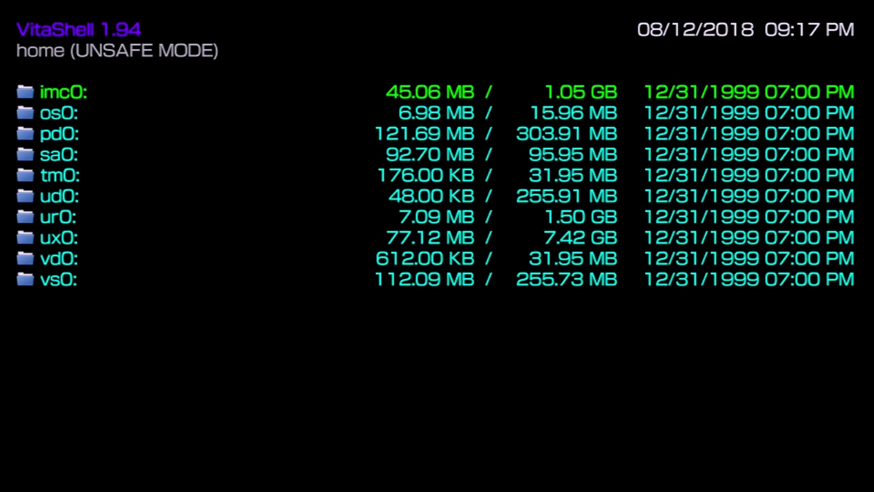
key(Select)
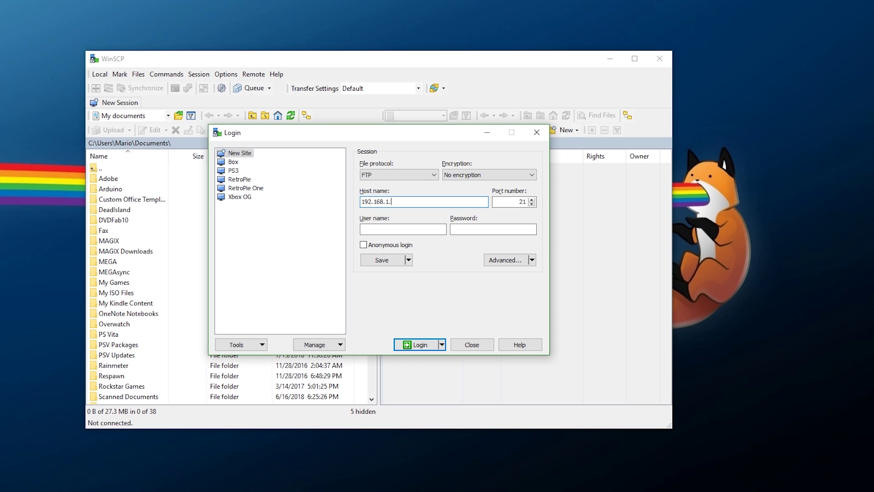
- Log WinSCP in to the Vita's FTP server on port 21 without a username
key(Tab)
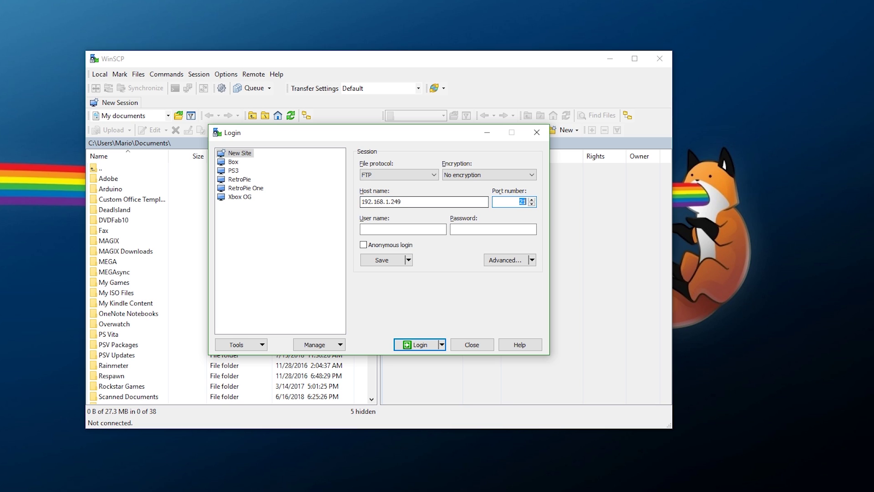
key(Return)
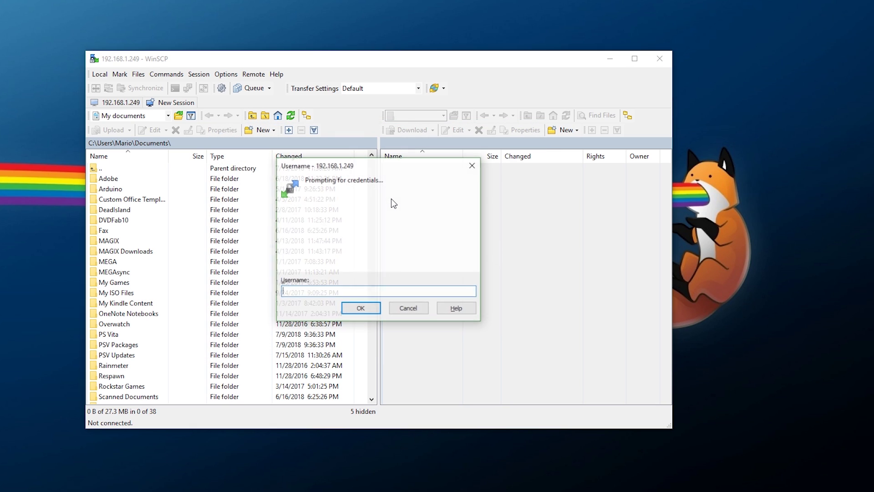
key(Return)
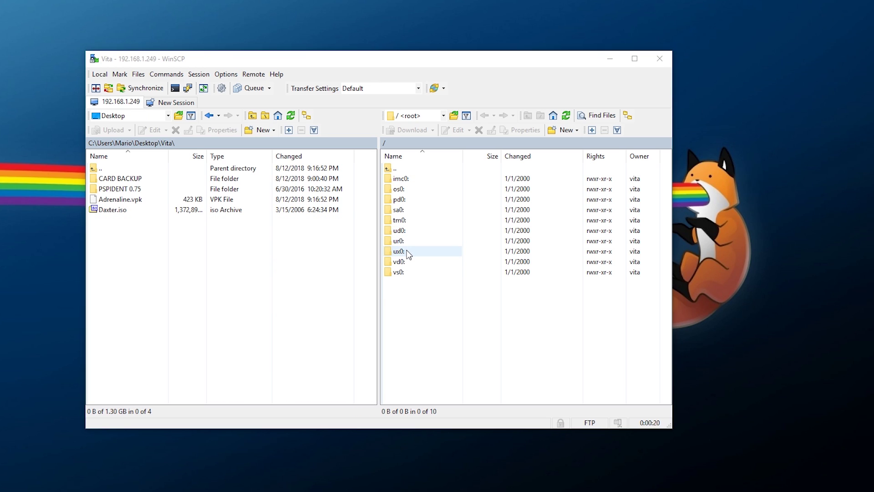
- Upload Adrenaline.vpk from the PC into the Vita's ux0:/VPK folder
double_click(407, 251)
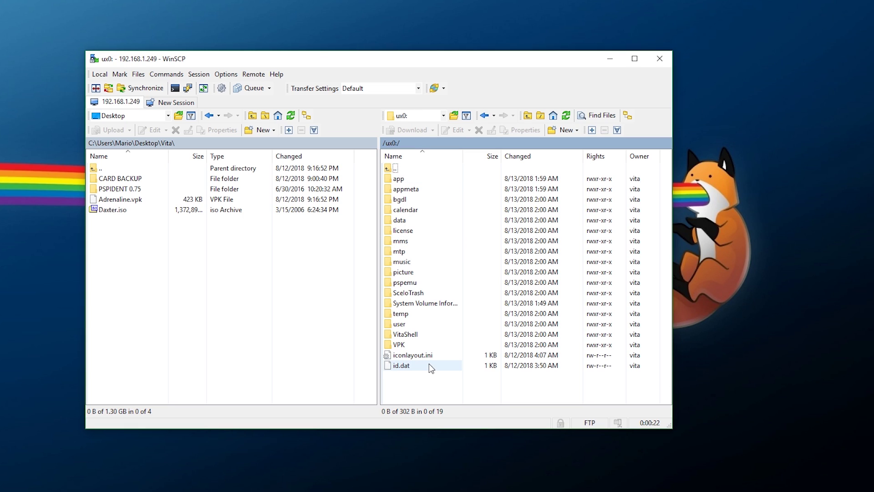
double_click(398, 345)
click(131, 200)
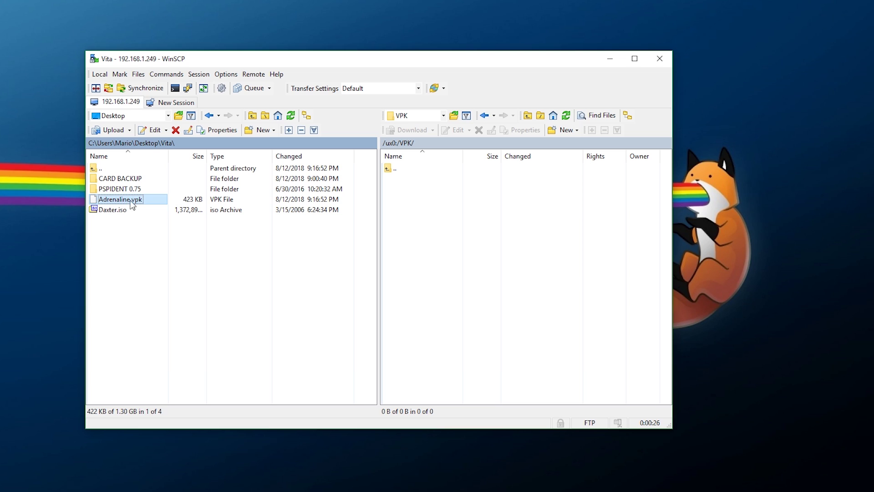
right_click(137, 203)
click(183, 229)
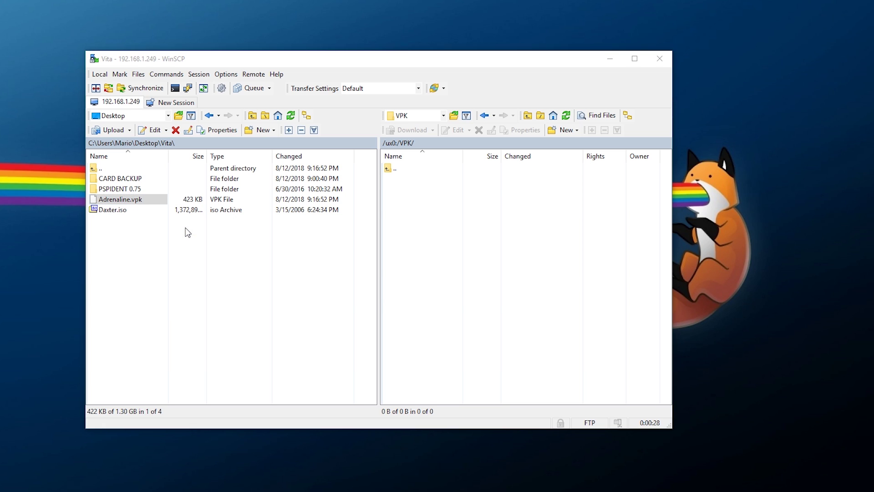
click(398, 277)
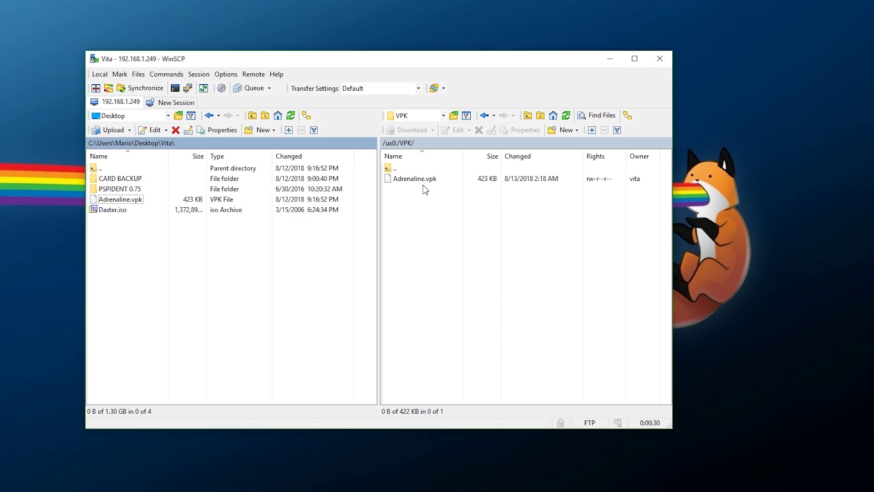
double_click(399, 168)
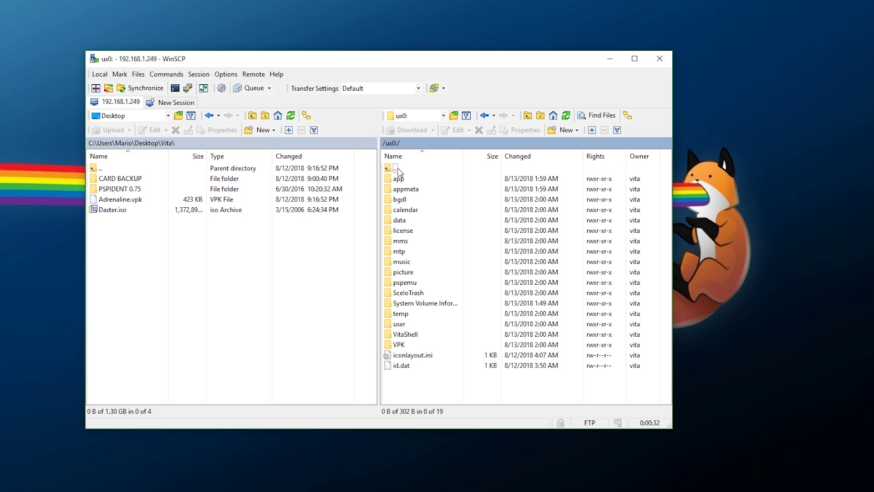
- Download config.txt from ur0:/tai into the PC's Vita folder and open it for editing
double_click(403, 169)
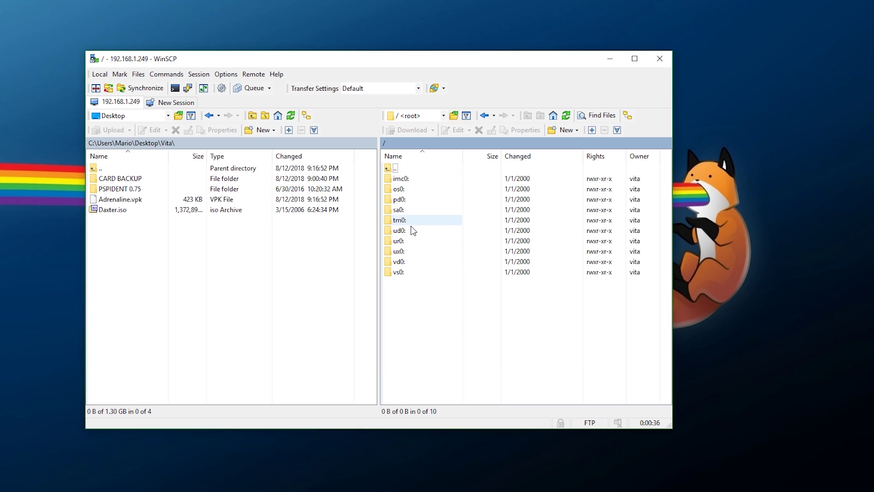
double_click(409, 241)
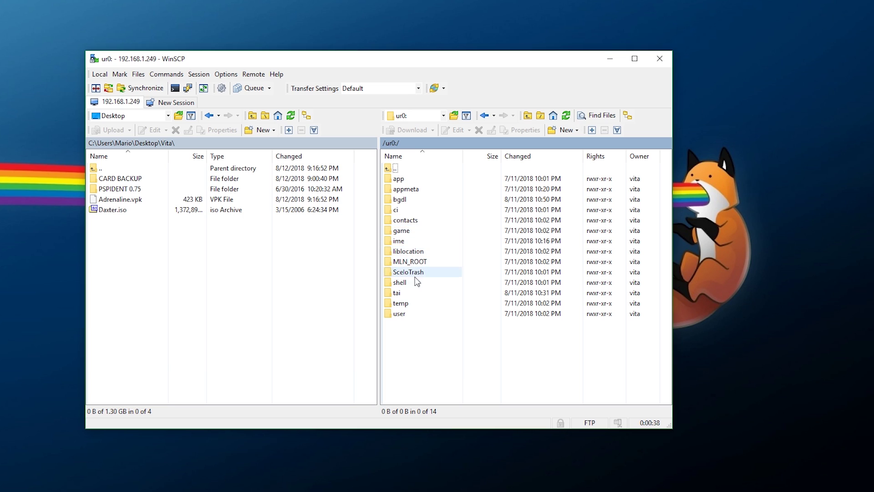
double_click(404, 293)
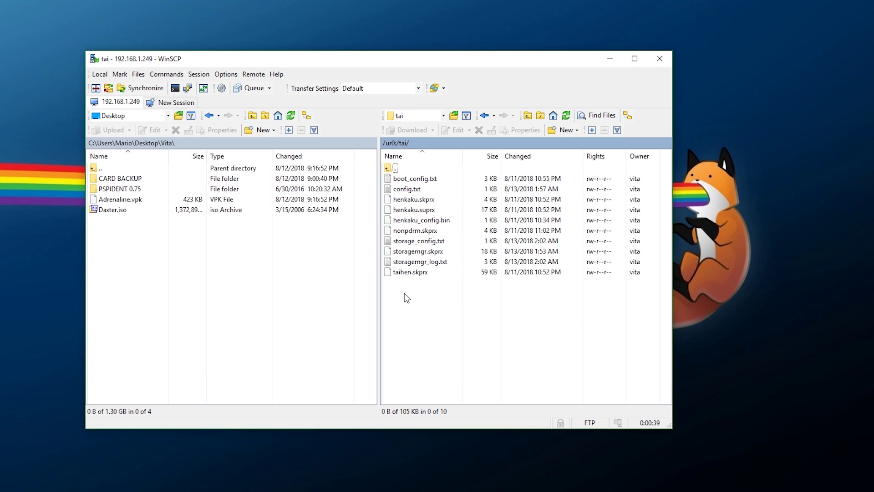
right_click(407, 189)
click(438, 221)
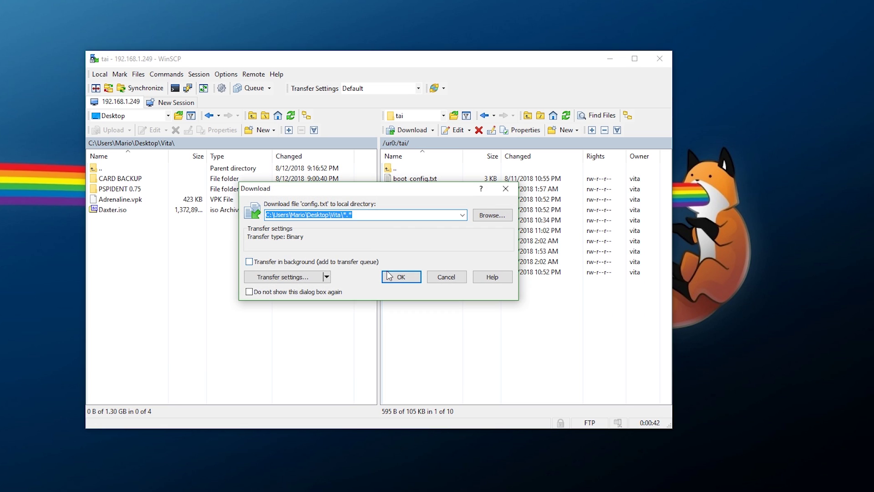
click(399, 275)
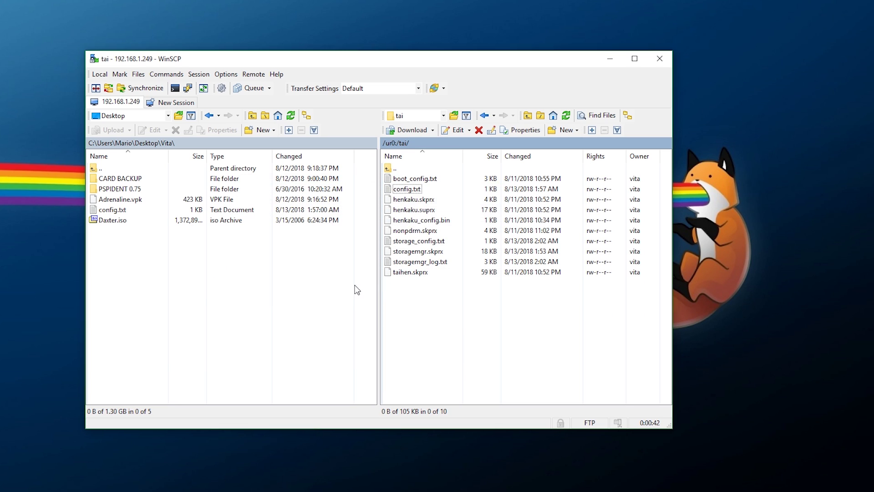
double_click(130, 210)
- Add ux0:app/PSPEMUCFW/sce_module/adrenaline_kernel.skprx on a new line below storagemgr.skprx and save config.txt
click(191, 175)
key(Return)
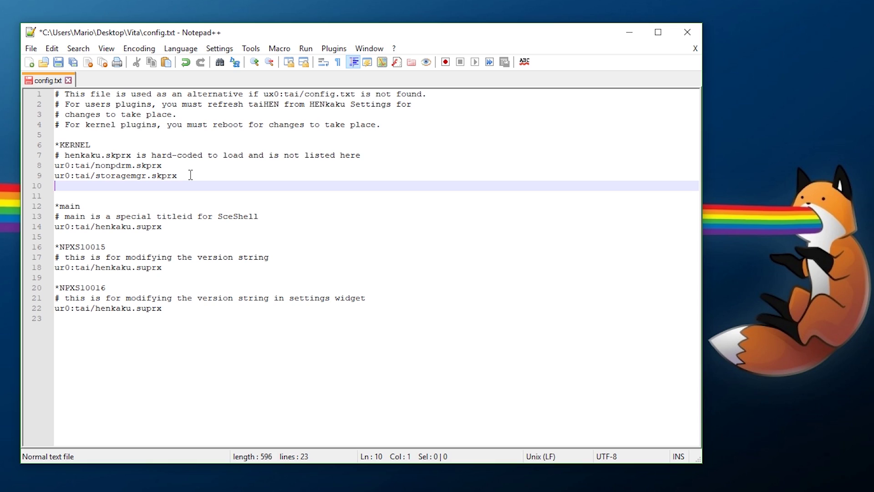
text(ux)
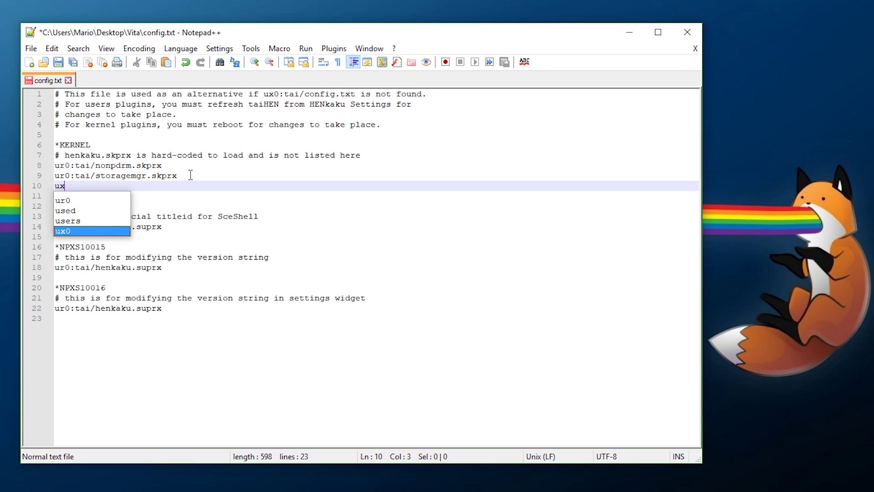
text(0:app/PSPEMUCFW)
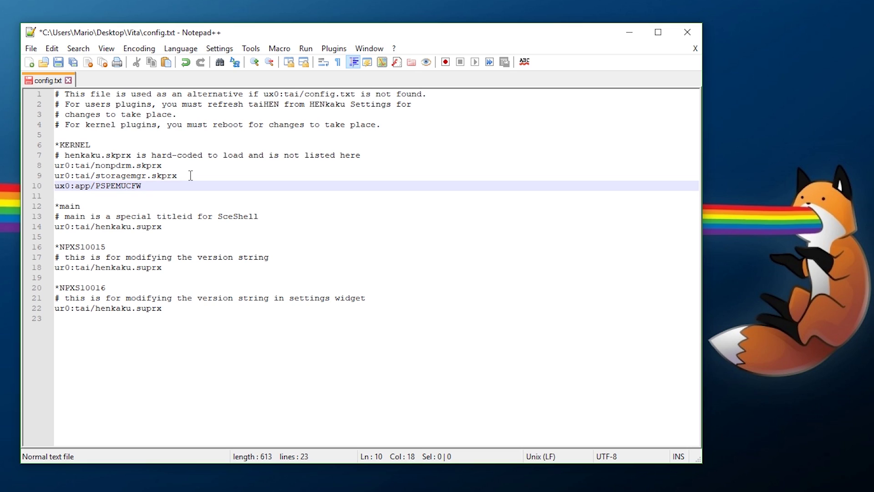
text(/sce_module/adrenaline_)
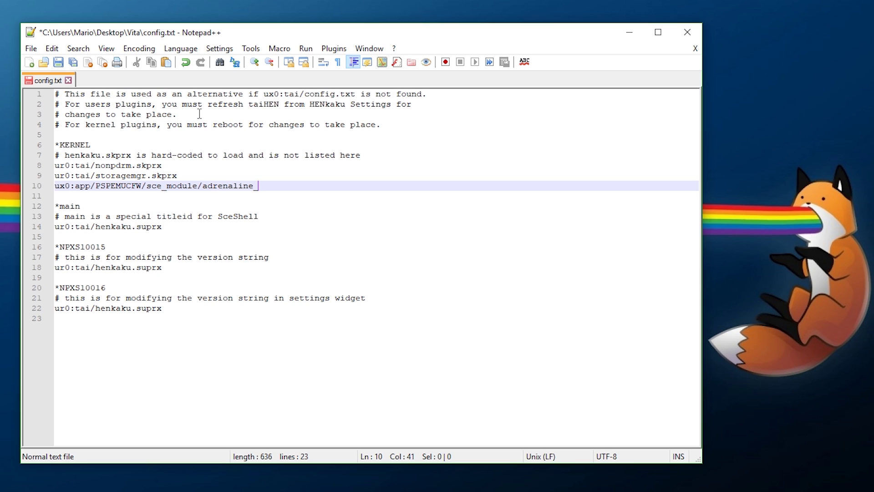
text(kernel.skprx)
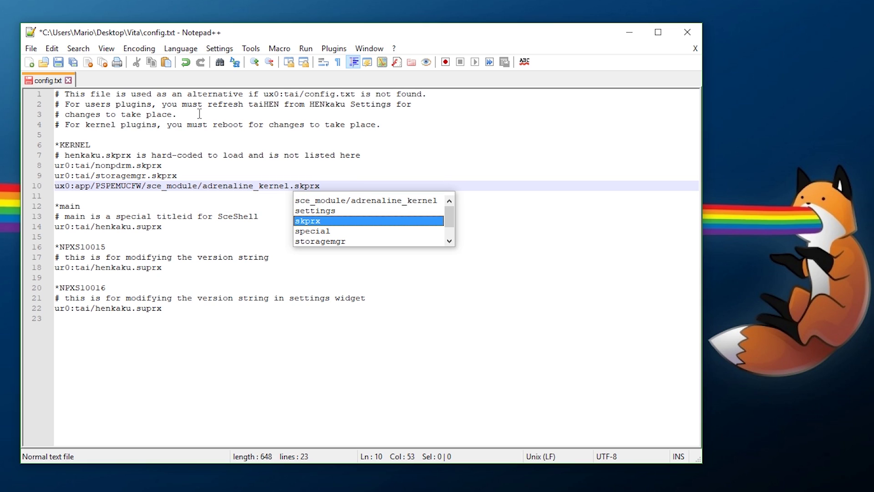
key(ctrl+s)
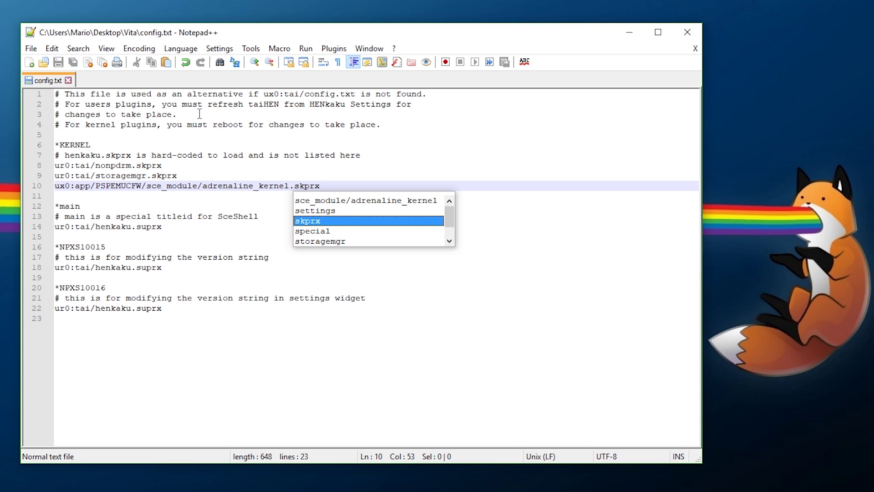
click(205, 295)
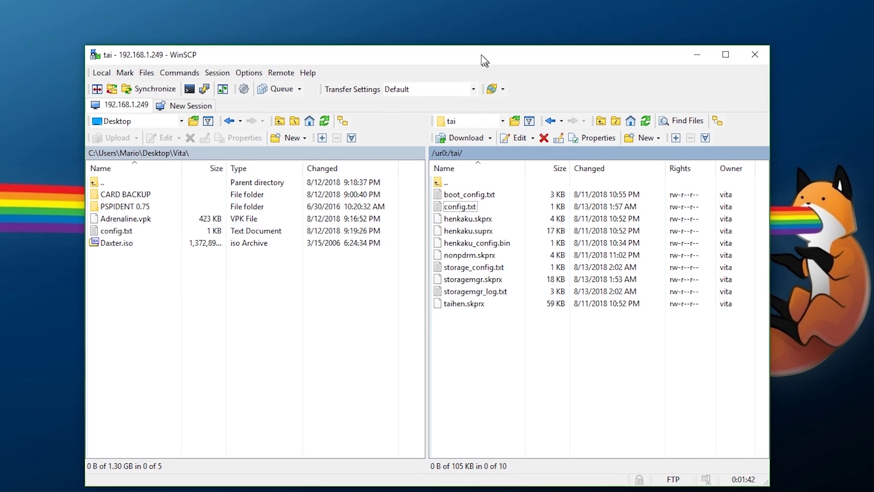
- Upload the edited config.txt to ur0:/tai, overwriting the old copy, then disconnect from 192.168.1.249
drag(450, 48, 458, 47)
click(111, 218)
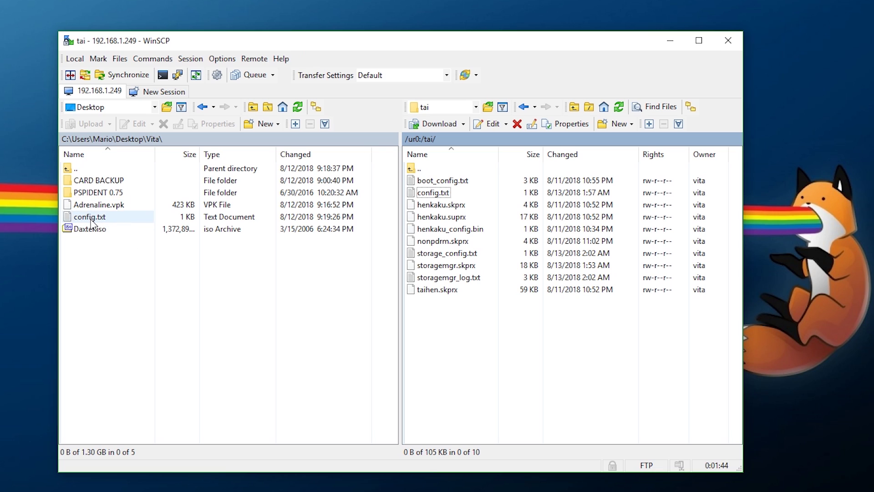
right_click(111, 217)
key(Escape)
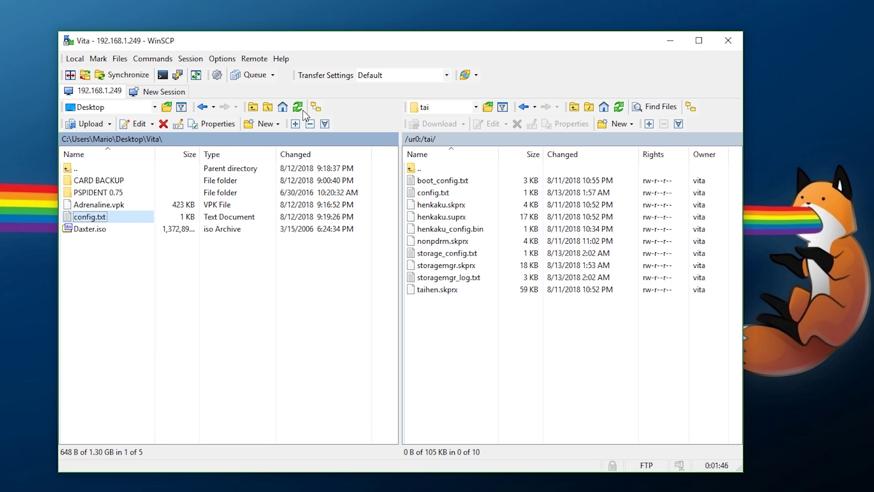
right_click(85, 218)
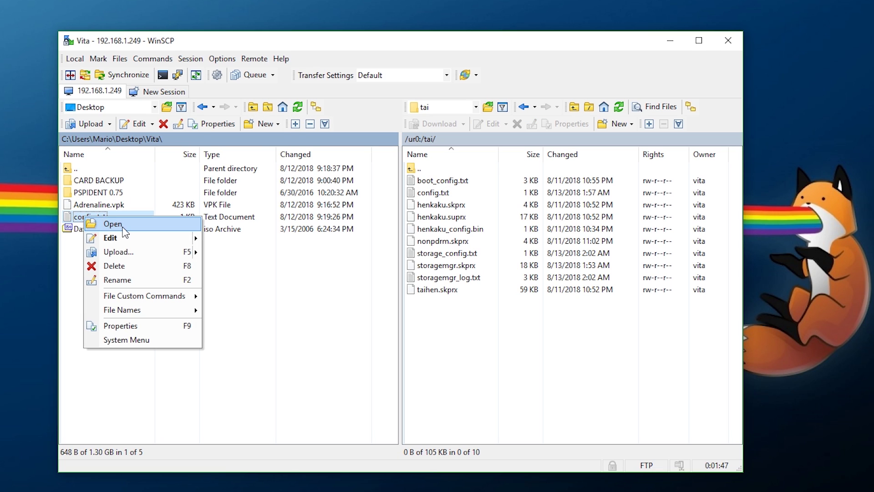
click(121, 250)
click(426, 294)
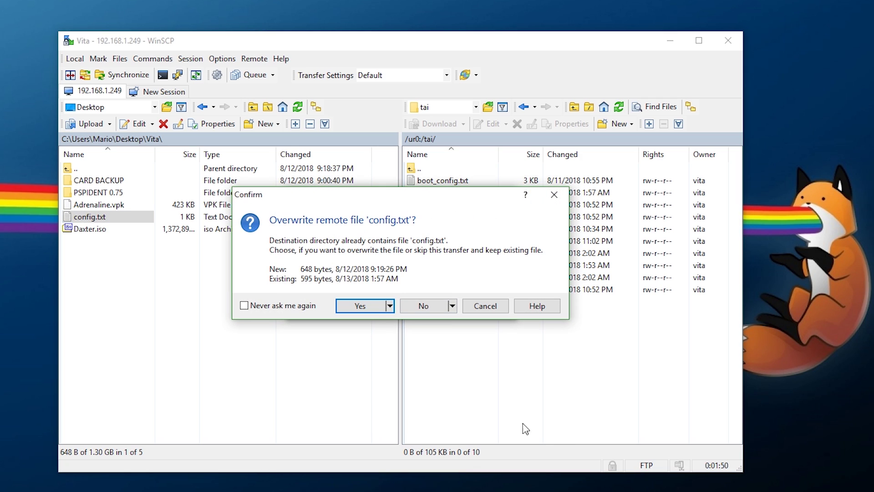
click(361, 306)
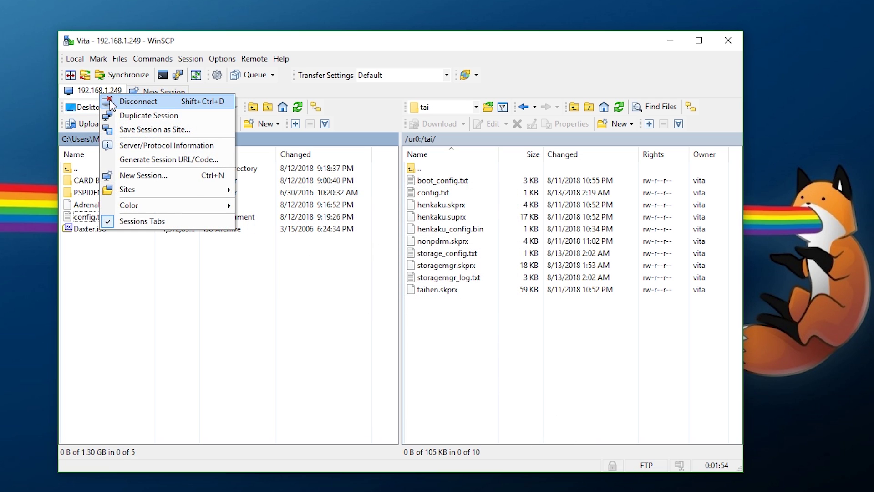
click(110, 102)
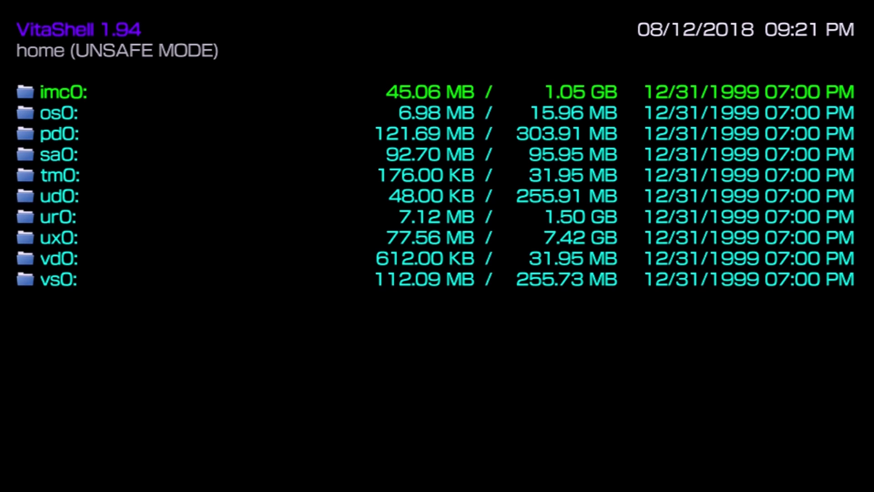
- Install Adrenaline.vpk from the ux0:/VPK folder in VitaShell
key(Down)
key(Down)
key(Down)
key(Down)
key(Down)
key(Down)
key(Down)
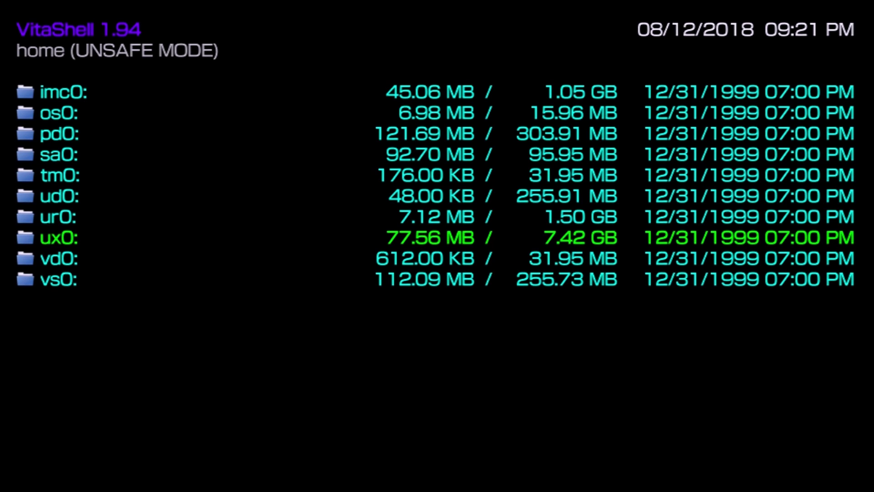
key(Return)
key(Down)
key(Down)
key(Down)
key(Down)
key(Down)
key(Down)
key(Down)
key(Down)
key(Down)
key(Down)
key(Down)
key(Down)
key(Down)
key(Down)
key(Down)
key(Down)
key(Down)
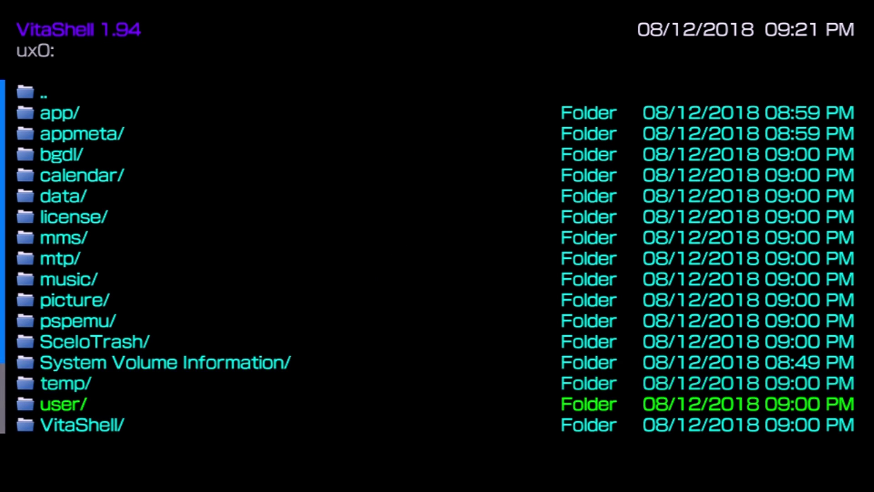
key(Return)
key(Down)
key(Return)
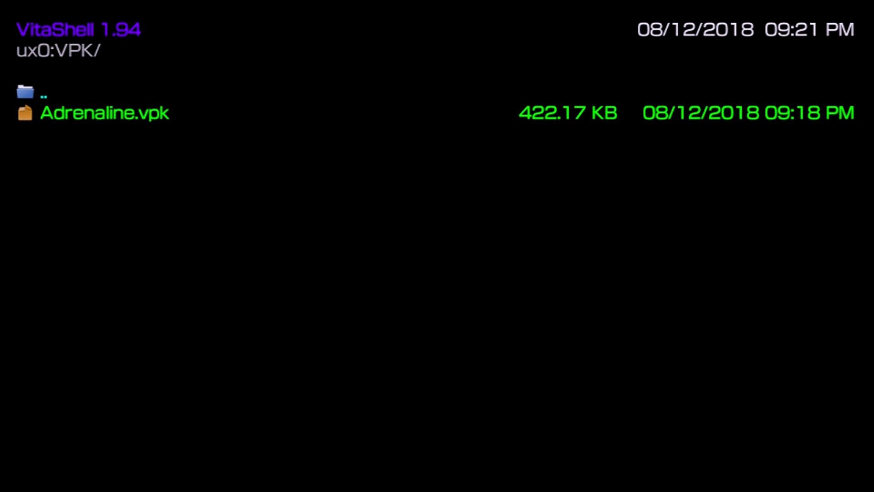
- Delete the leftover Adrenaline.vpk and return to the Vita home screen
key(Menu)
key(Down)
key(Down)
key(Down)
key(Return)
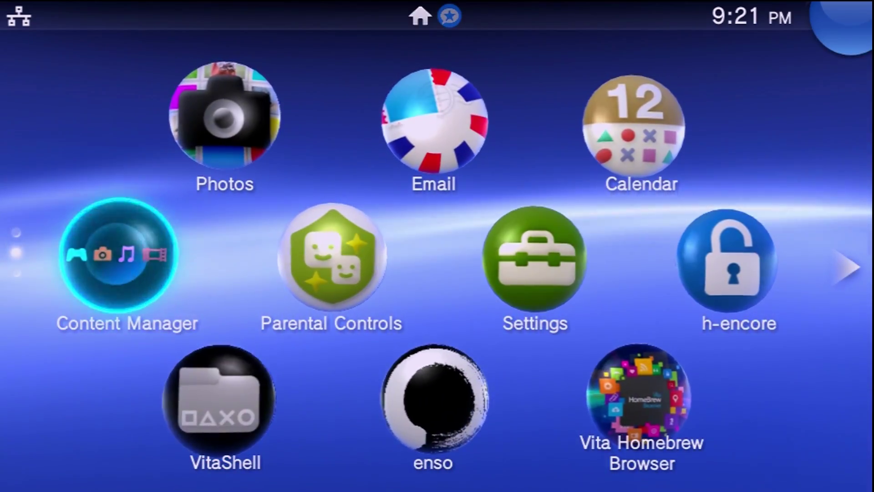
- Reboot the Vita via Settings > HENkaku Settings, then launch the 6.61 Adrenaline app
key(Down)
key(Right)
key(Up)
key(Return)
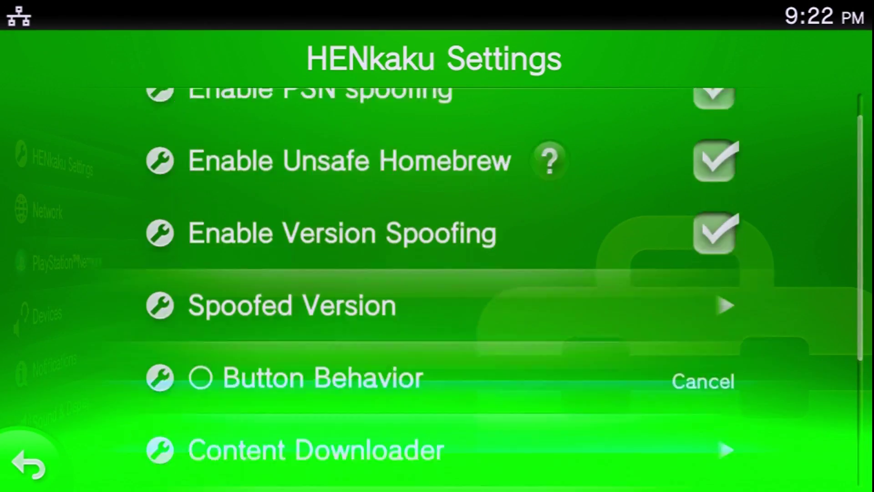
key(Down)
key(Down)
key(Down)
key(Down)
key(Down)
key(Return)
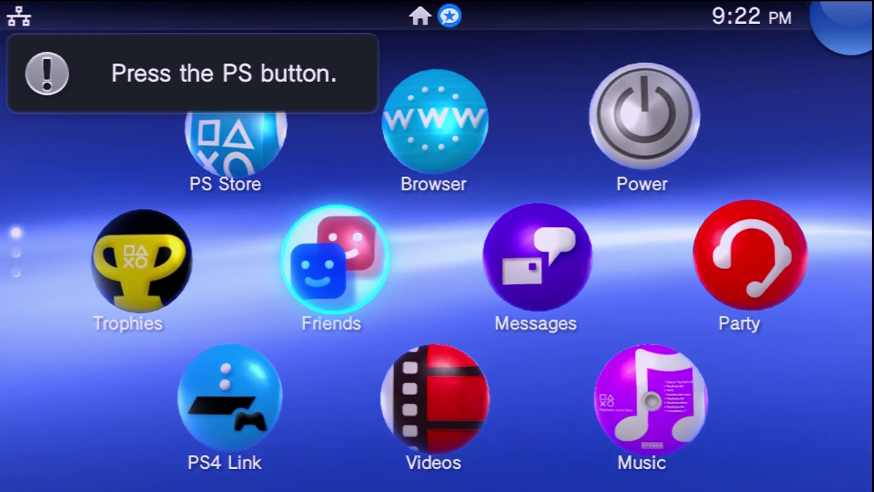
key(Down)
key(Down)
key(Down)
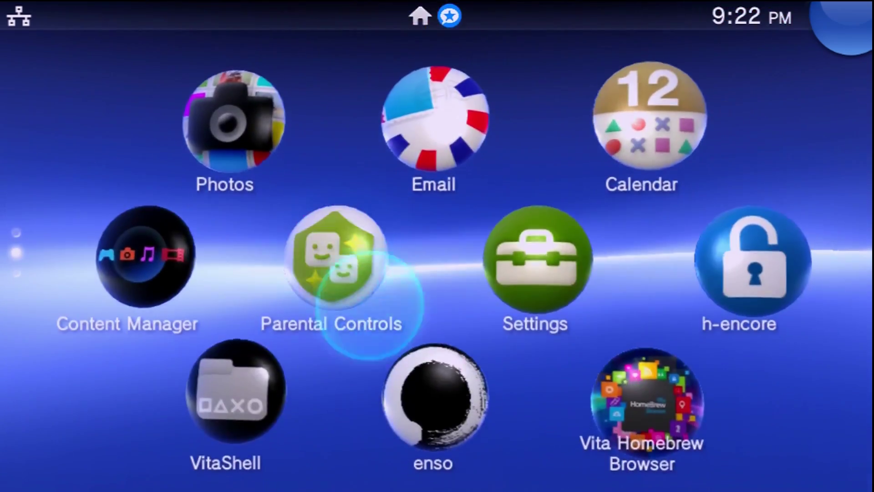
key(Return)
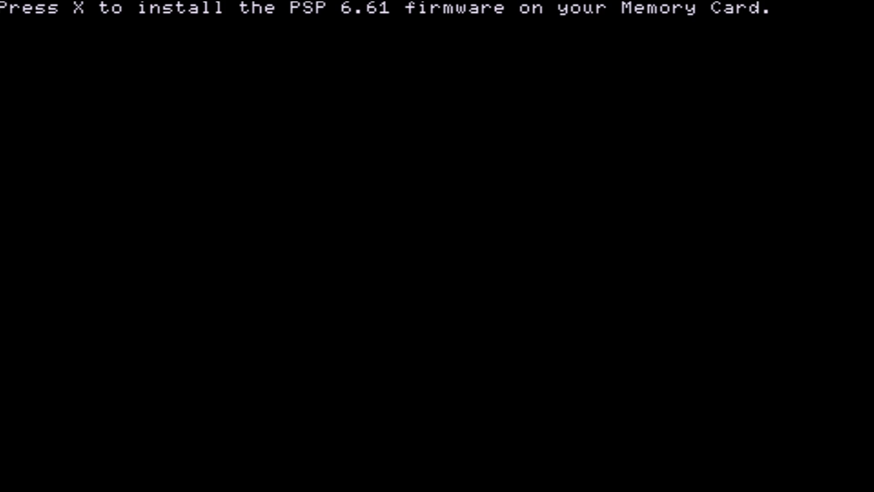
- Begin installing the PSP 6.61 firmware from Adrenaline's install prompt
key(x)
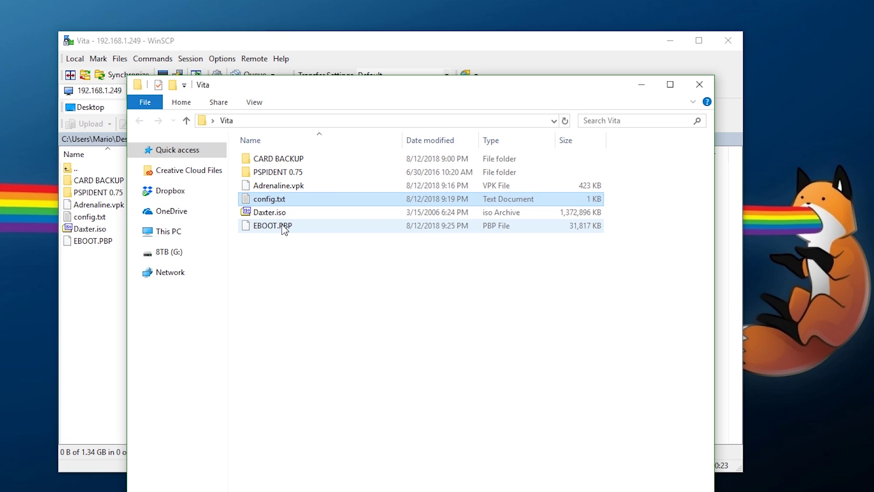
- Rename EBOOT.PBP to 661.PBP, close the Vita folder window, and refresh WinSCP's local listing
click(305, 213)
click(308, 227)
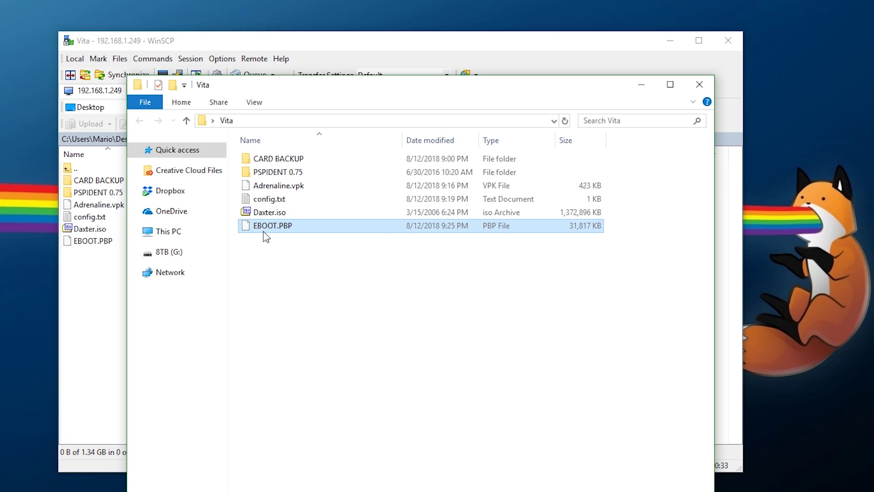
key(F2)
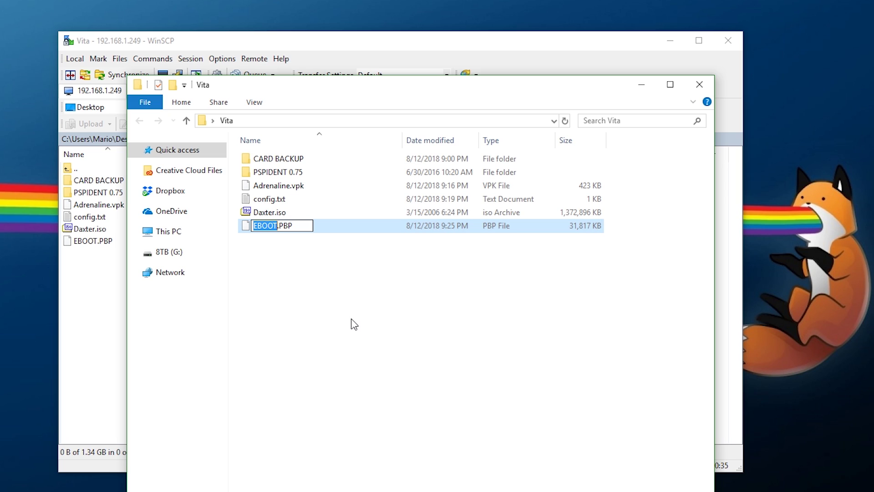
text(661)
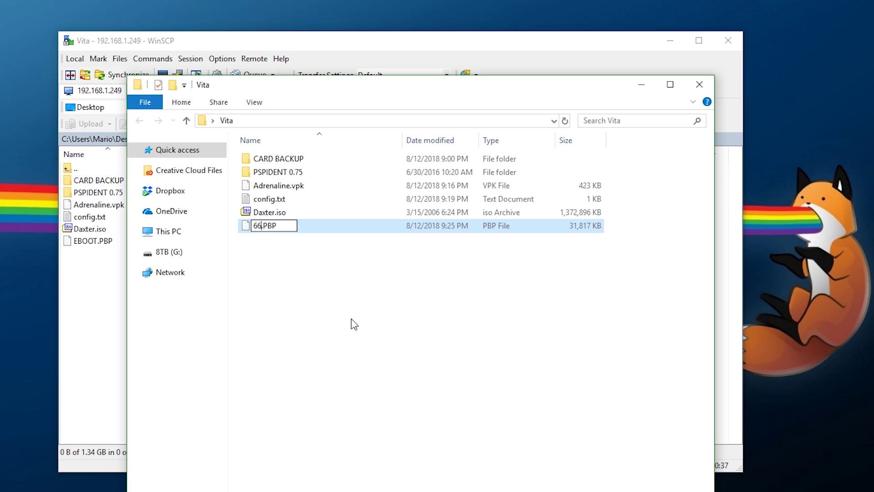
key(Return)
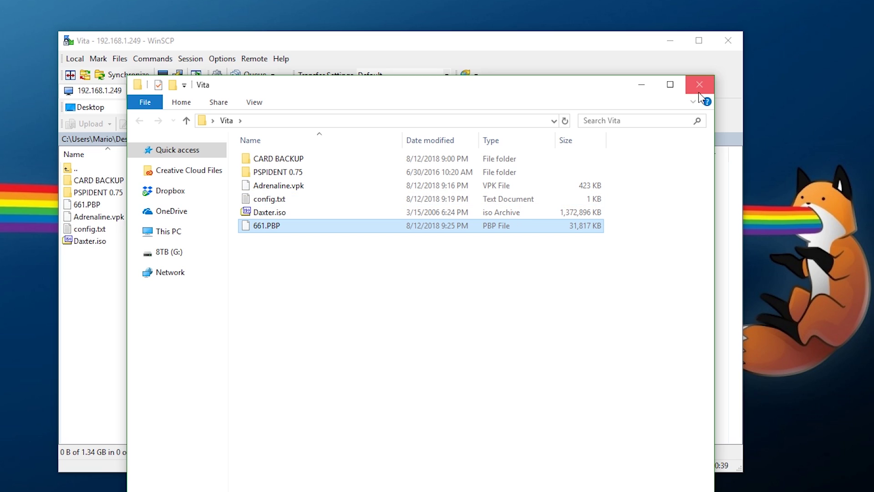
click(700, 84)
click(297, 107)
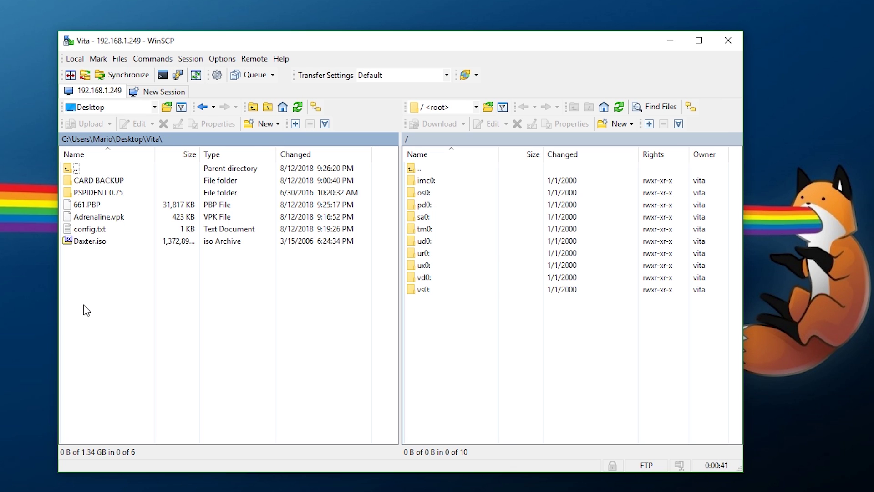
- Upload 661.PBP (31,817 KB) into the Vita's ux0:/app/PSPEMUCFW folder
double_click(434, 269)
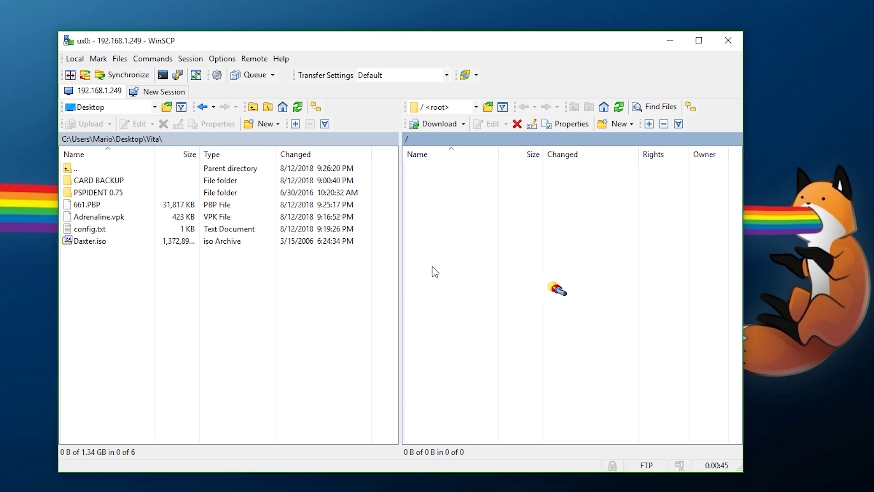
double_click(435, 180)
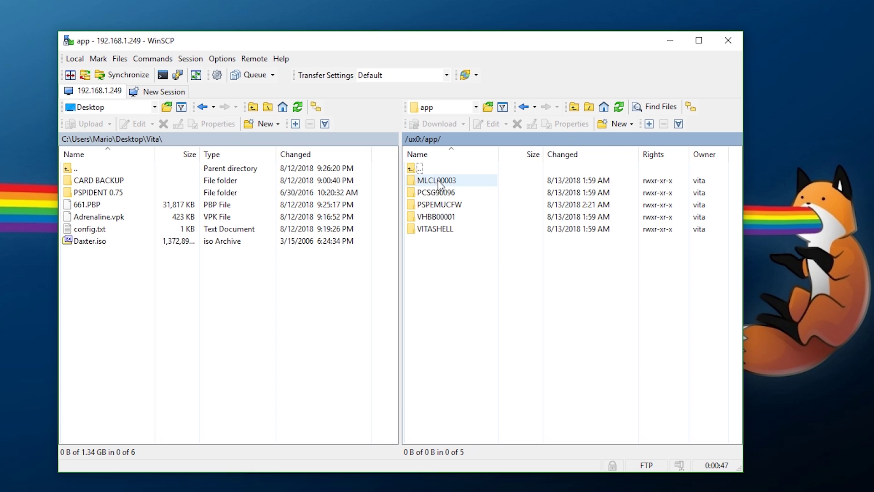
double_click(438, 204)
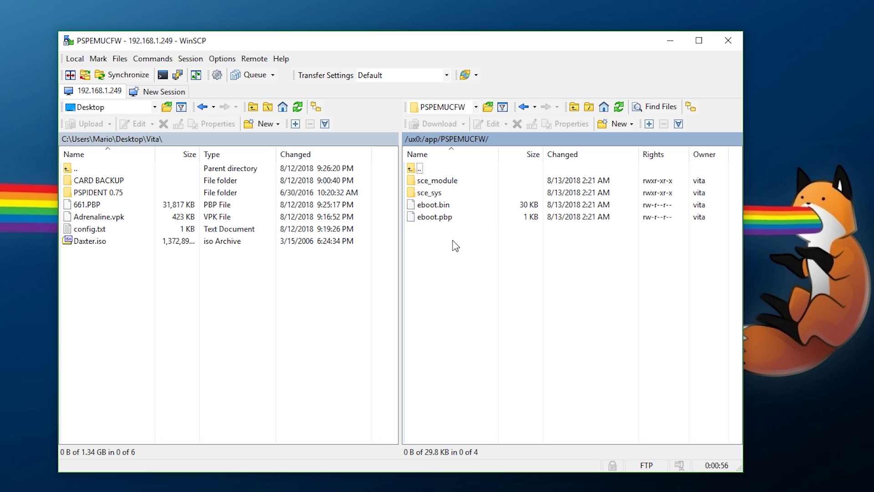
right_click(81, 208)
click(135, 245)
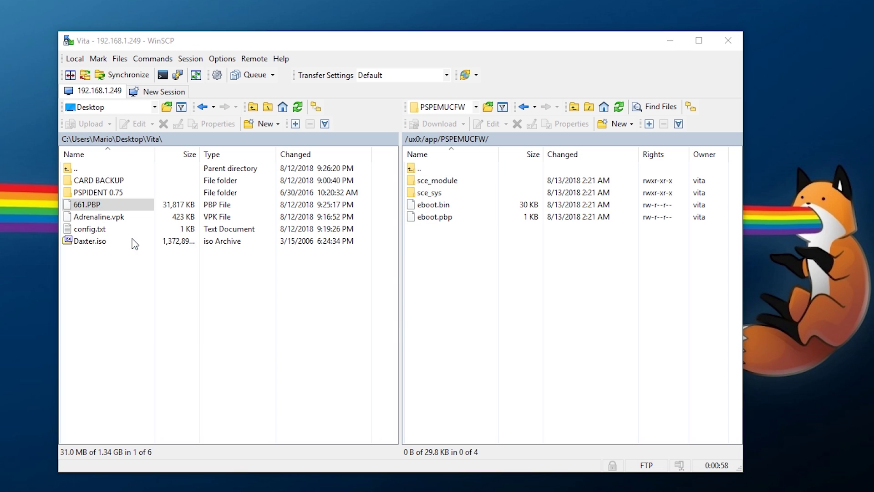
click(417, 295)
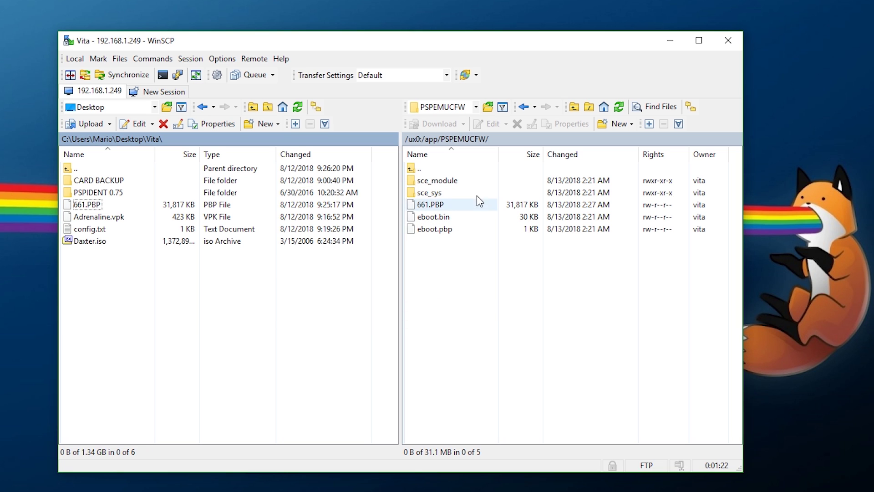
right_click(83, 90)
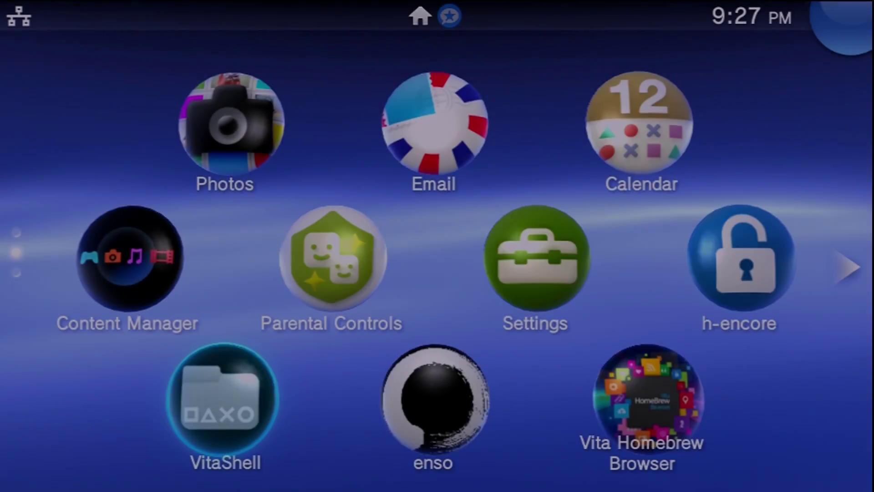
- Launch Adrenaline from the Vita home screen and install the PSP 6.61 firmware
key(Down)
key(Return)
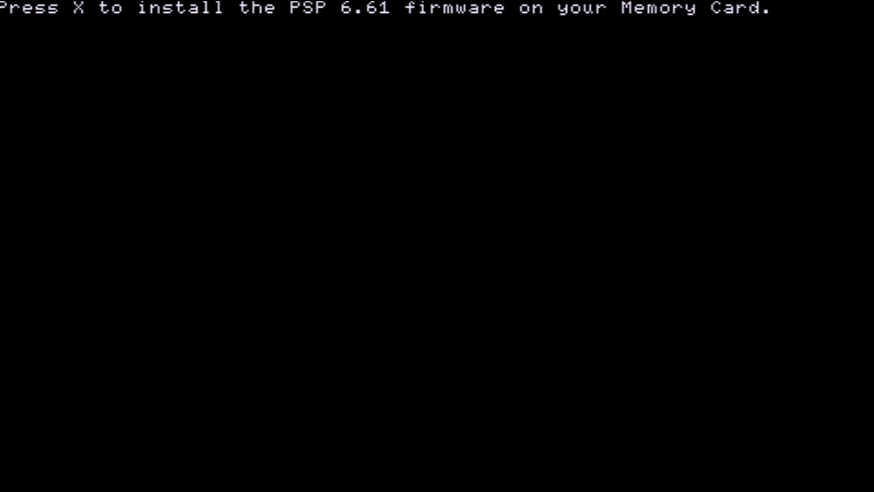
key(x)
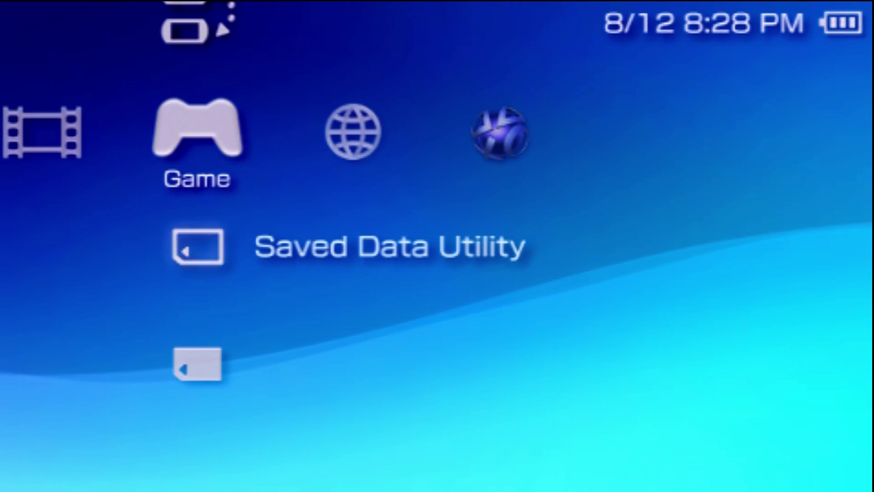
- Browse the XMB Settings category, opening and closing RSS Channel Settings
key(Down)
key(Left)
key(Left)
key(Left)
key(Left)
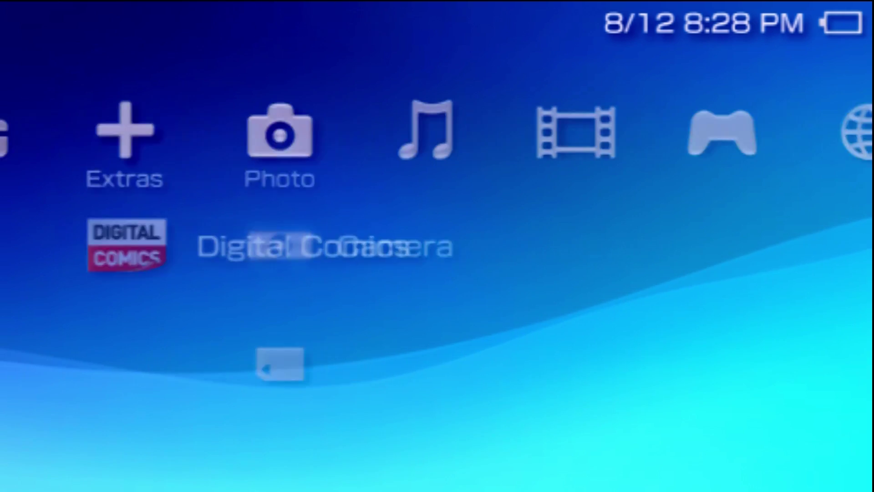
key(Left)
key(Down)
key(Down)
key(Down)
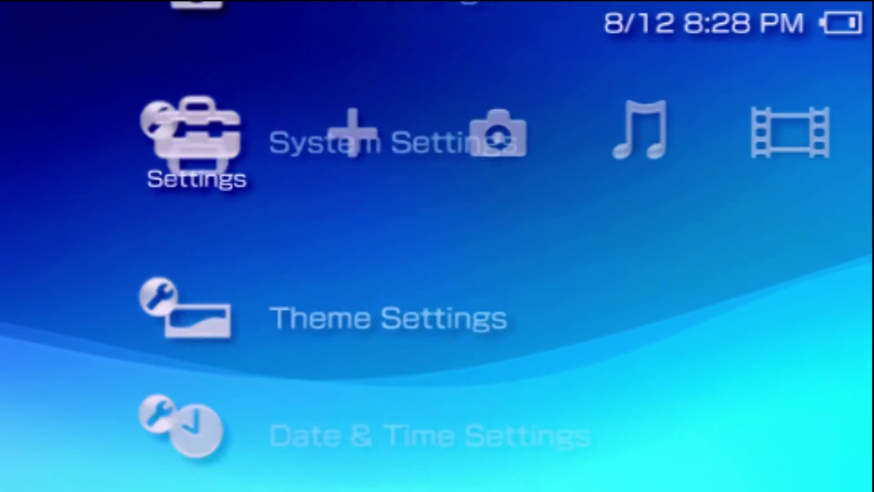
key(Down)
key(Down)
key(Down)
key(Down)
key(Down)
key(Down)
key(Up)
key(z)
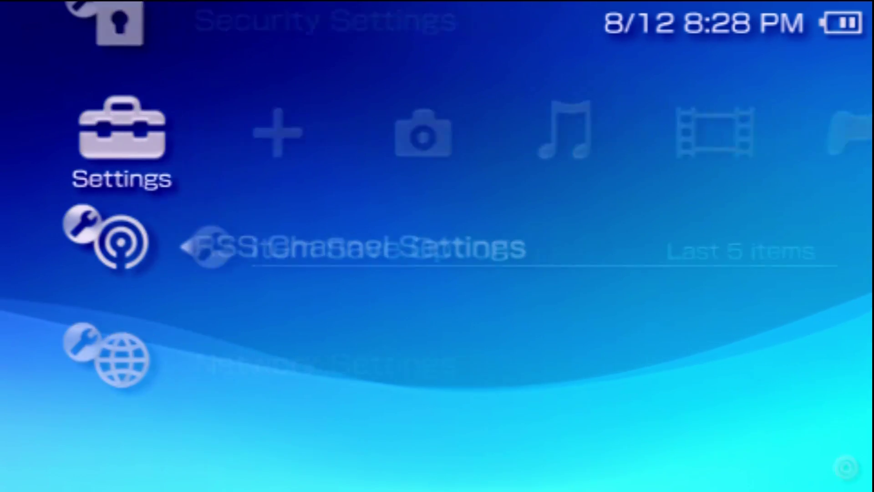
key(x)
- Return to the Game category's Memory Stick and bring up the Vita quick menu
key(Right)
key(Right)
key(Right)
key(Right)
key(Right)
key(Right)
key(Right)
key(Left)
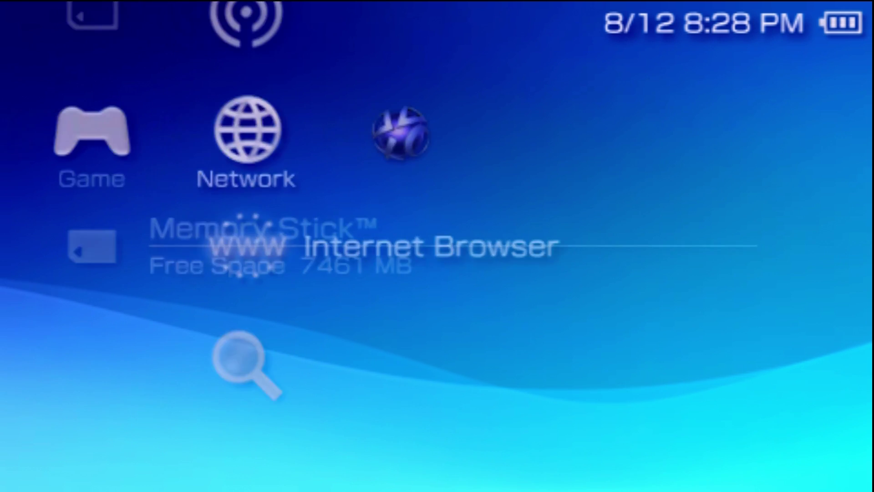
key(Left)
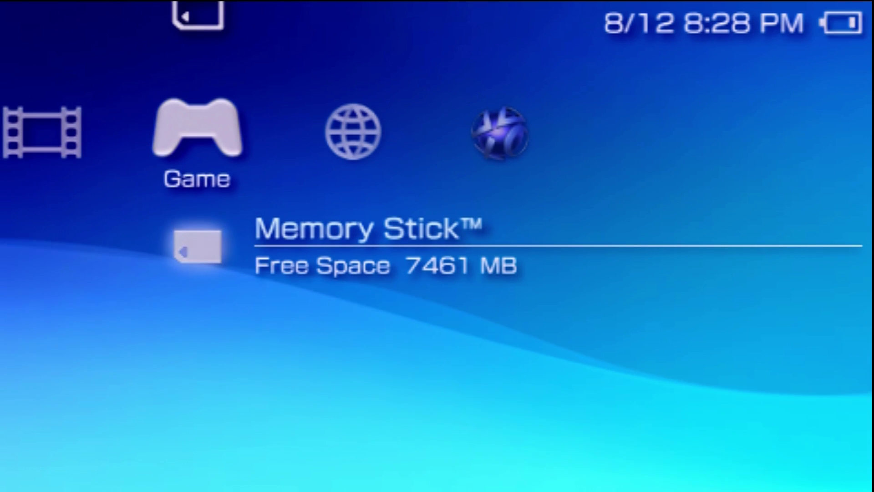
key(super)
- Open the Adrenaline Menu from the quick menu and briefly view the official PSP settings
key(Down)
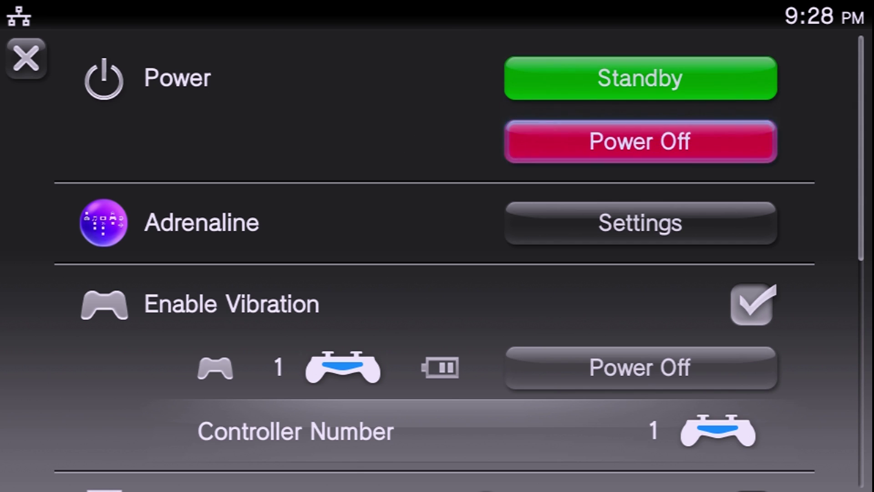
key(Down)
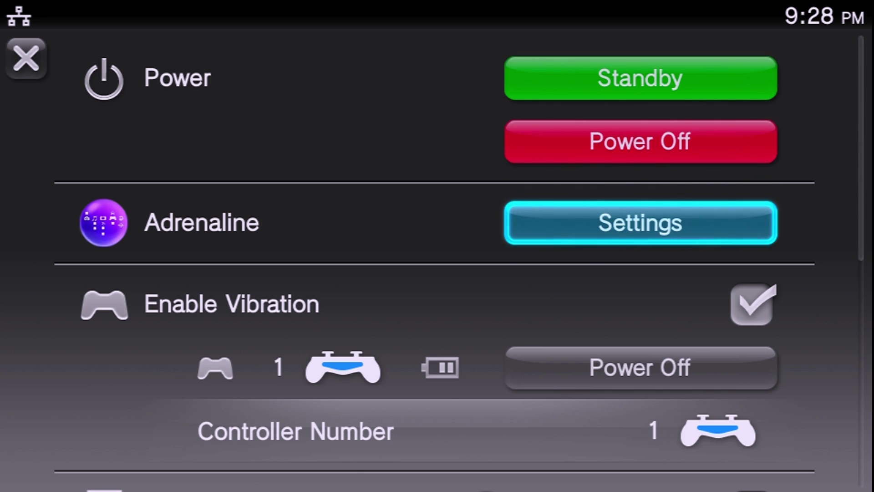
key(Return)
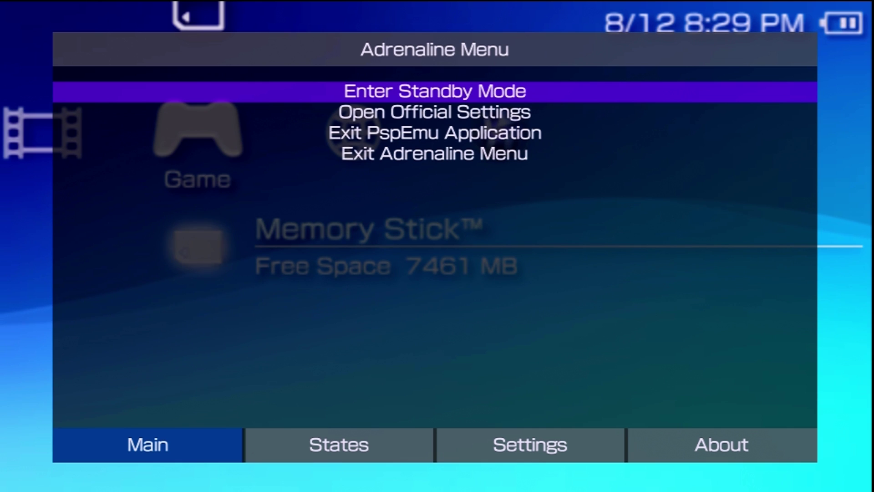
key(Down)
key(Return)
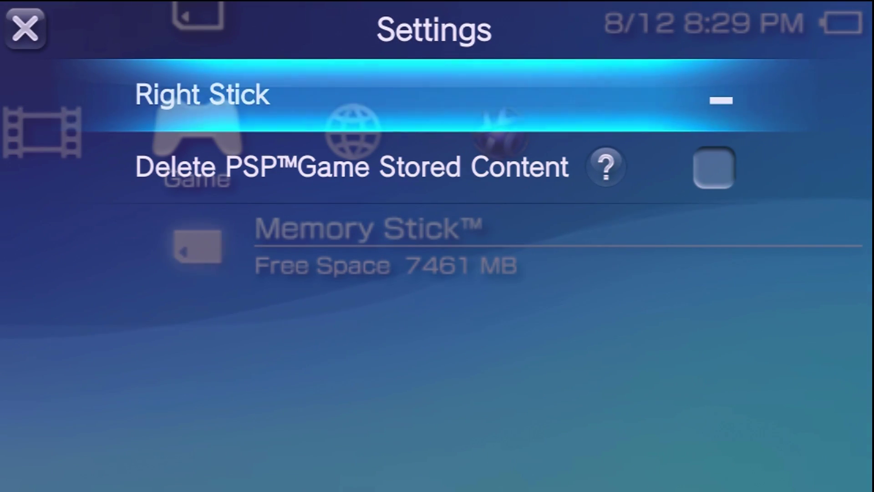
key(Escape)
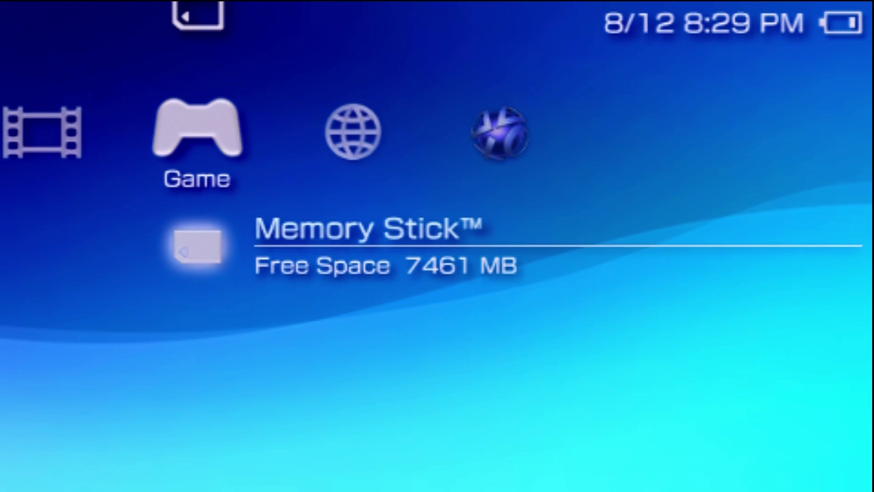
- Reopen the Adrenaline Menu and browse its Main, States, Settings and About pages
key(super)
key(Down)
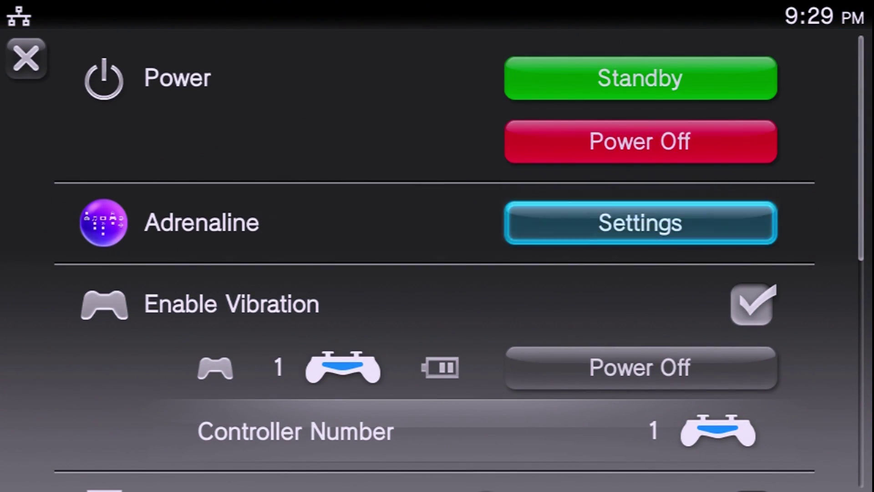
key(Return)
key(Down)
key(Down)
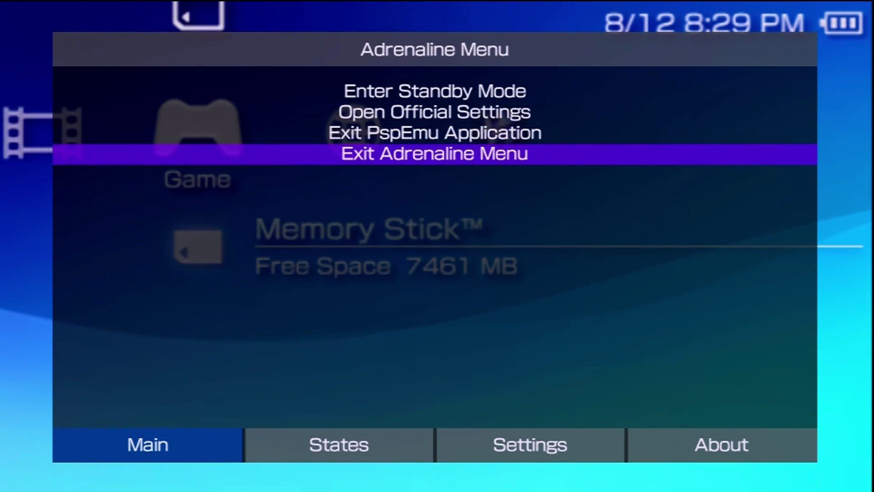
key(Right)
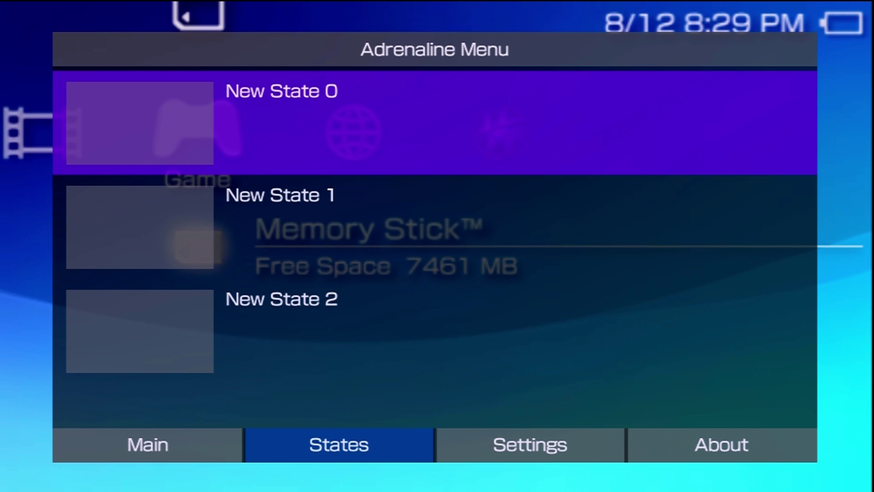
key(Left)
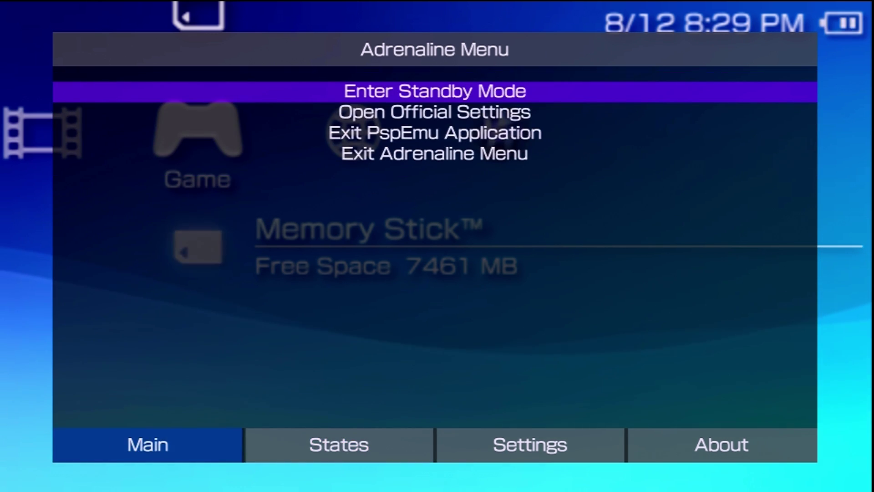
key(Right)
key(Down)
key(Down)
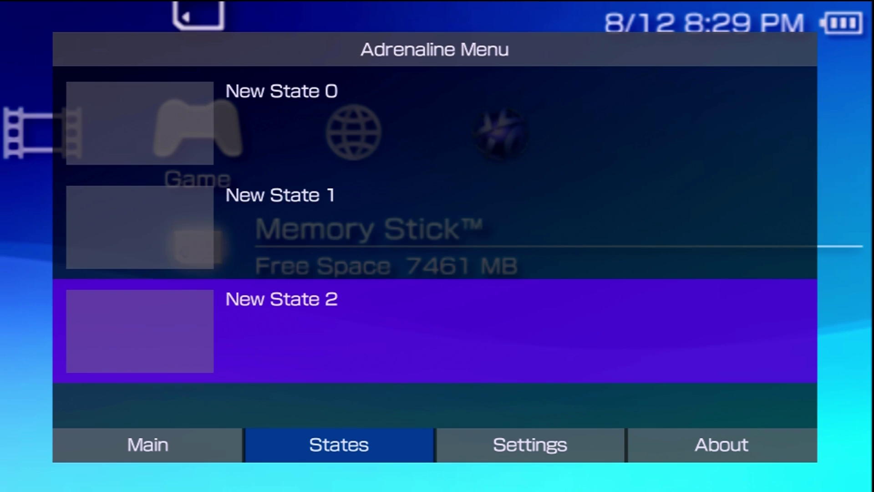
key(Right)
key(Down)
key(Down)
key(Down)
key(Down)
key(Down)
key(Down)
key(Down)
key(Down)
key(Down)
key(Down)
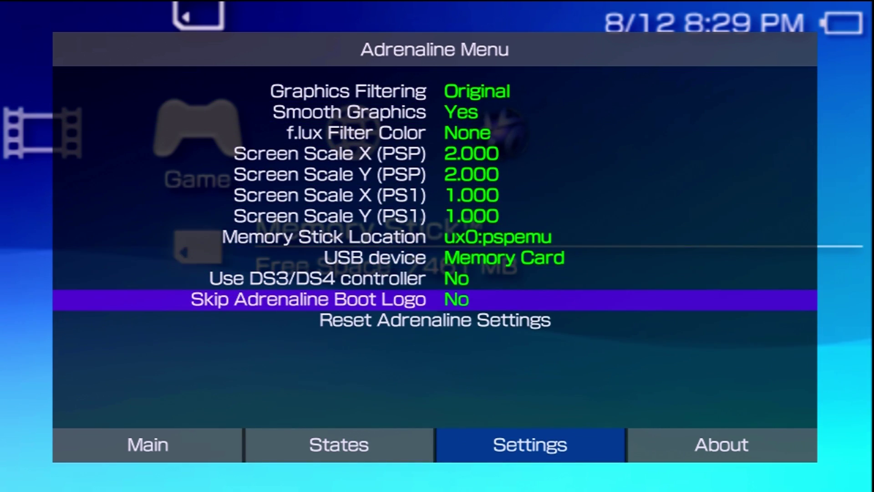
key(Right)
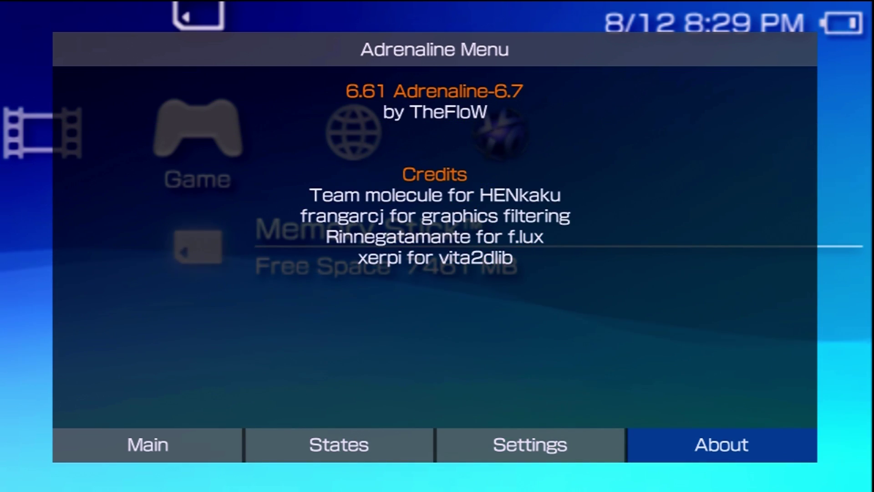
key(Left)
- Try the Graphics Filtering modes, leaving it on Original
key(Down)
key(Down)
key(Down)
key(Down)
key(Down)
key(Down)
key(Down)
key(Down)
key(Down)
key(Down)
key(Down)
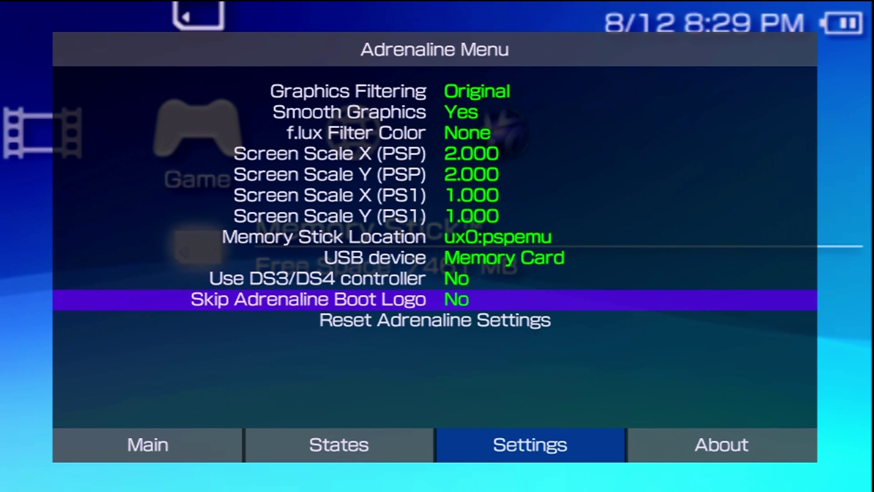
key(Up)
key(Up)
key(Up)
key(Up)
key(Up)
key(Up)
key(Up)
key(Up)
key(Up)
key(Up)
key(Up)
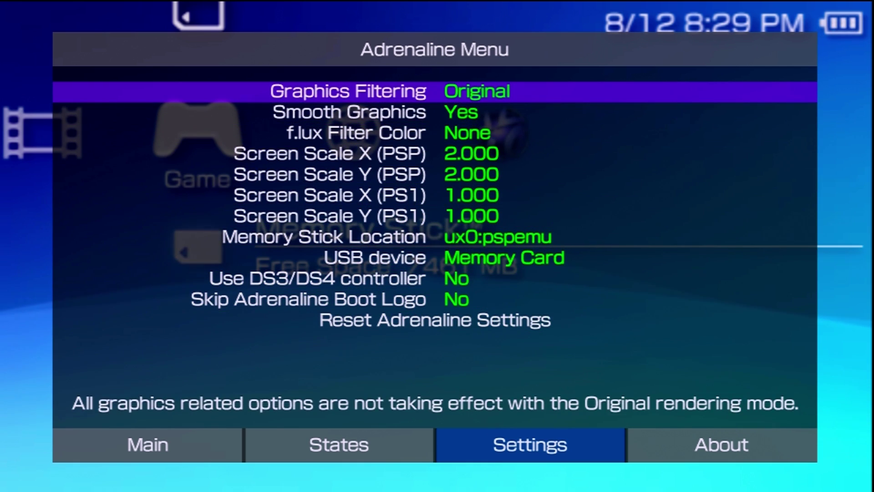
key(Right)
key(Right)
key(Right)
key(Right)
key(Right)
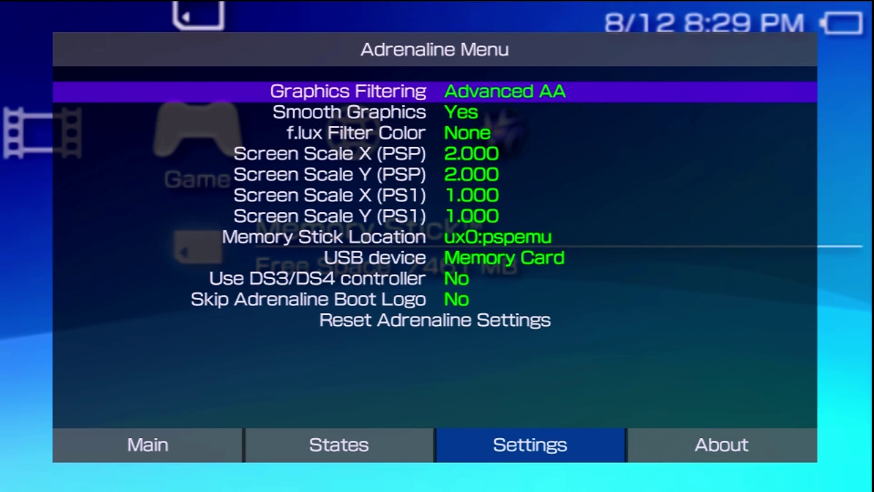
key(Down)
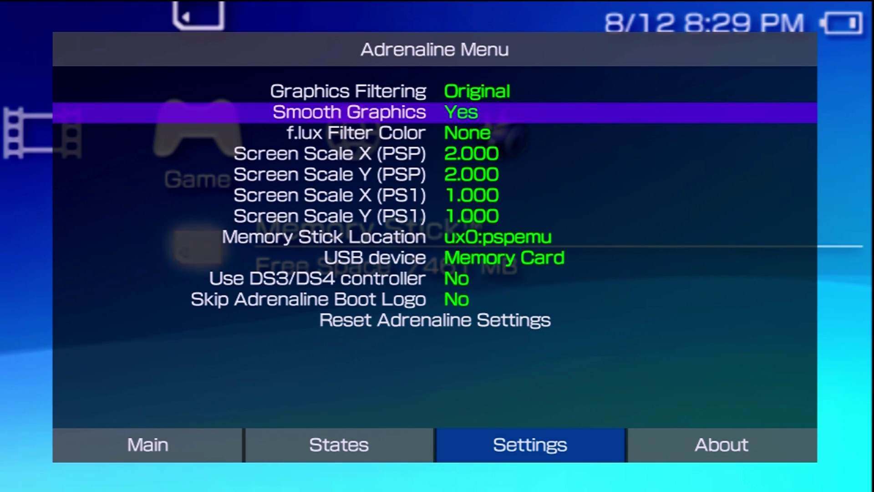
key(Down)
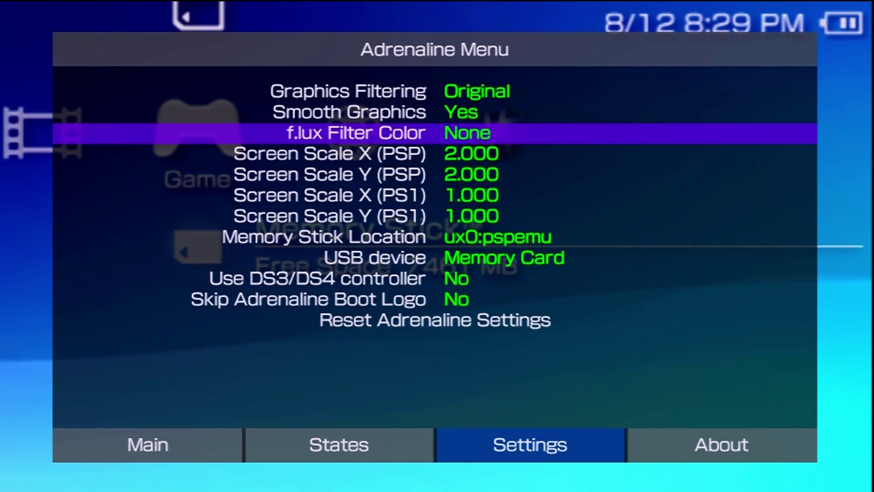
- Exit the PSP emulator via Exit PspEmu Application in the Adrenaline Menu
key(Escape)
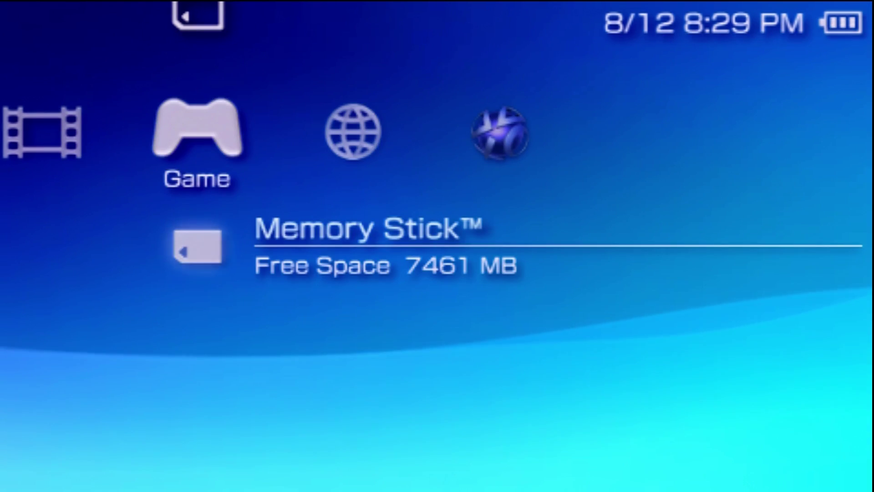
key(Home)
key(Down)
key(Down)
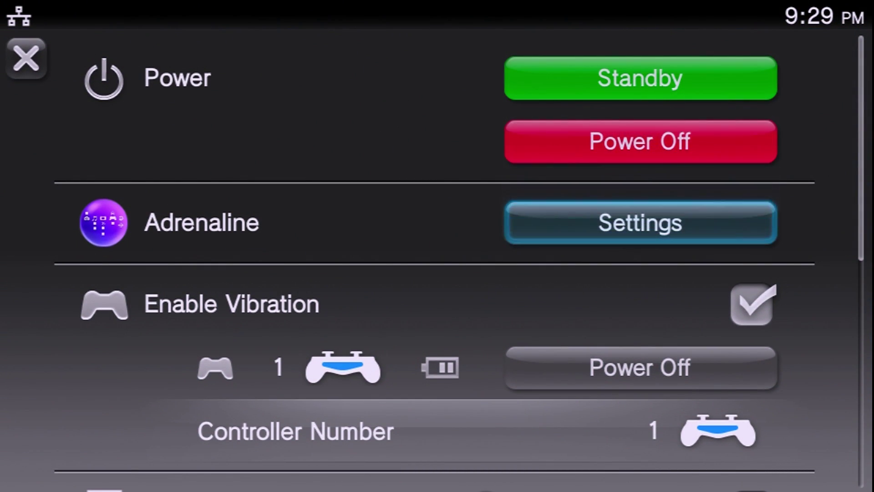
key(Return)
key(Left)
key(Left)
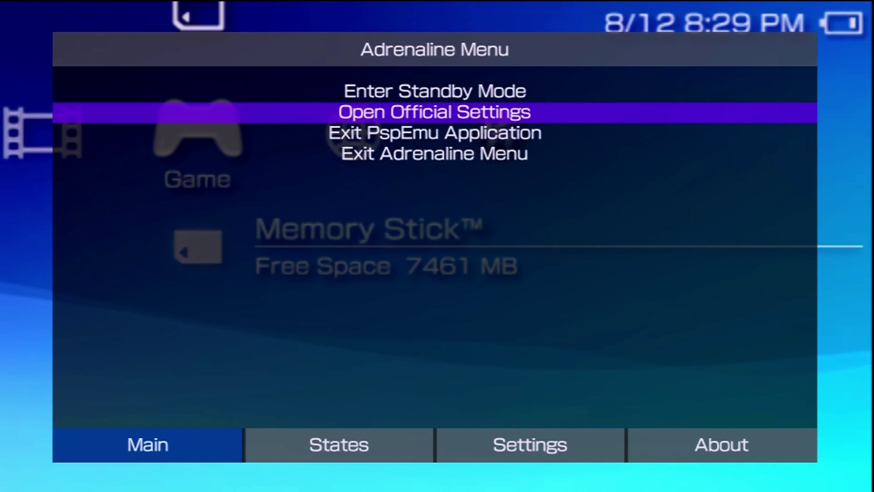
key(Down)
key(Return)
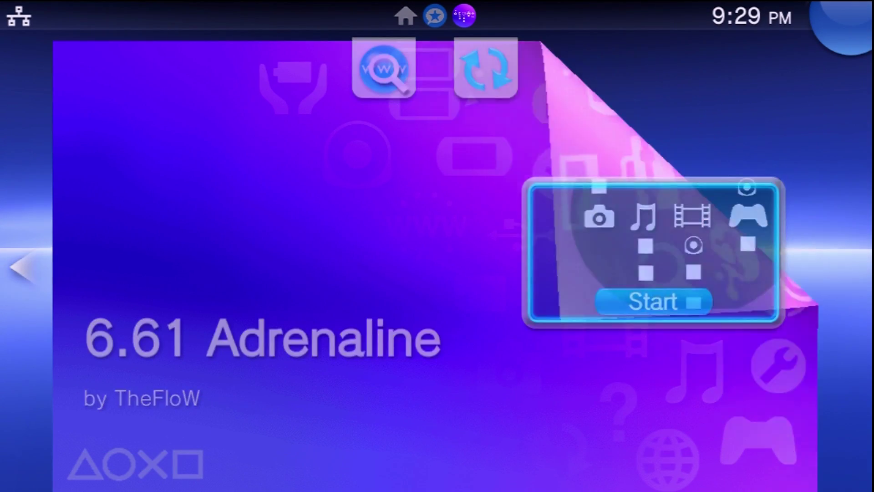
- Go back to the Vita home screen and open VitaShell's LiveArea
key(Left)
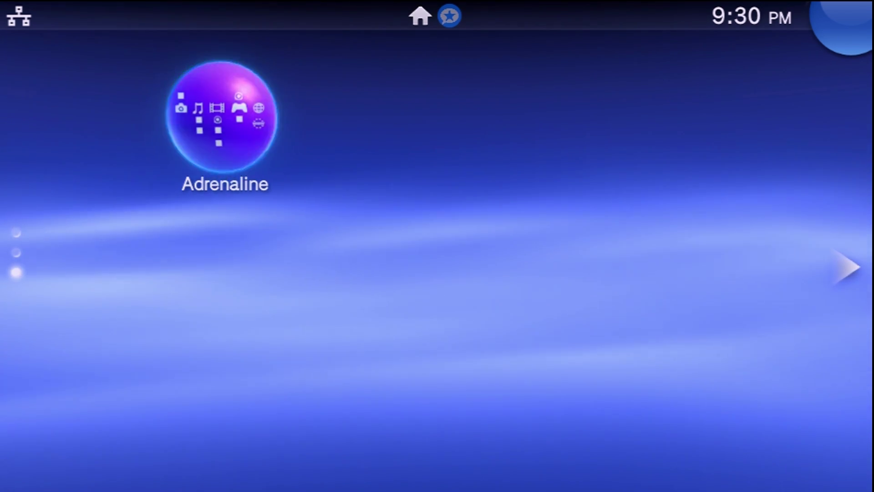
key(Up)
key(Return)
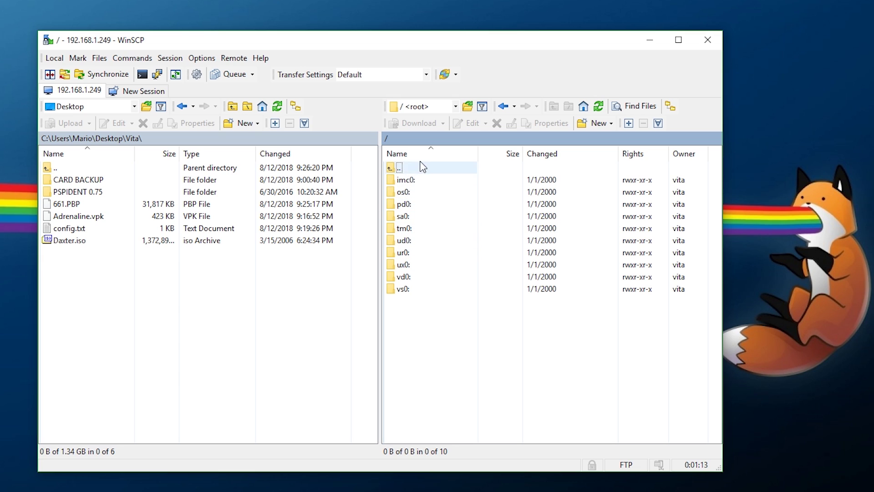
- Open ux0: and then the empty pspemu folder on the Vita
double_click(413, 264)
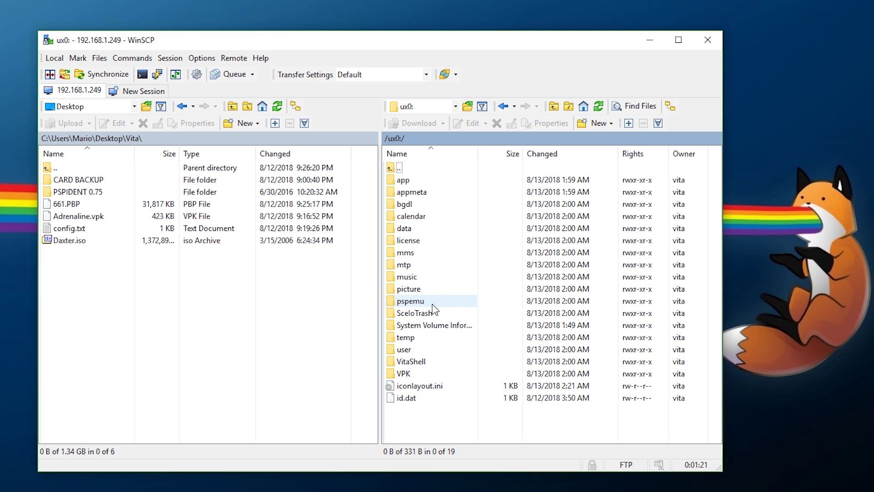
double_click(411, 301)
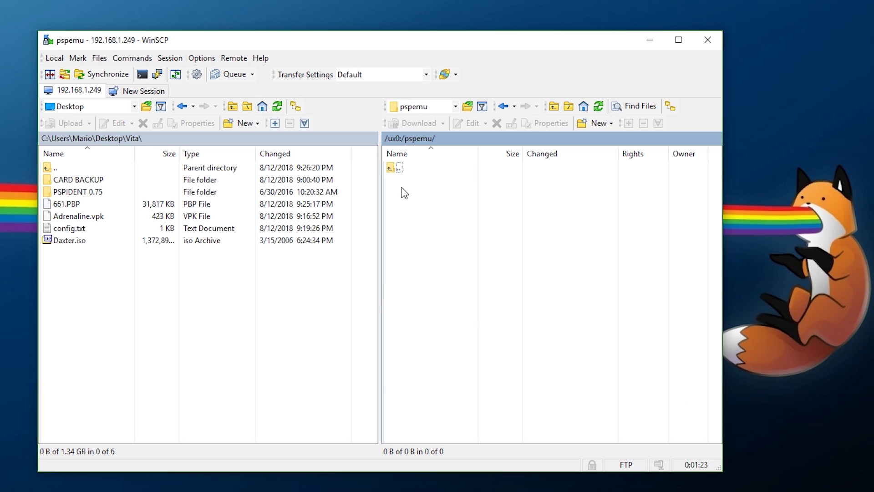
- Create a new ISO directory inside ux0:/pspemu on the Vita
right_click(411, 208)
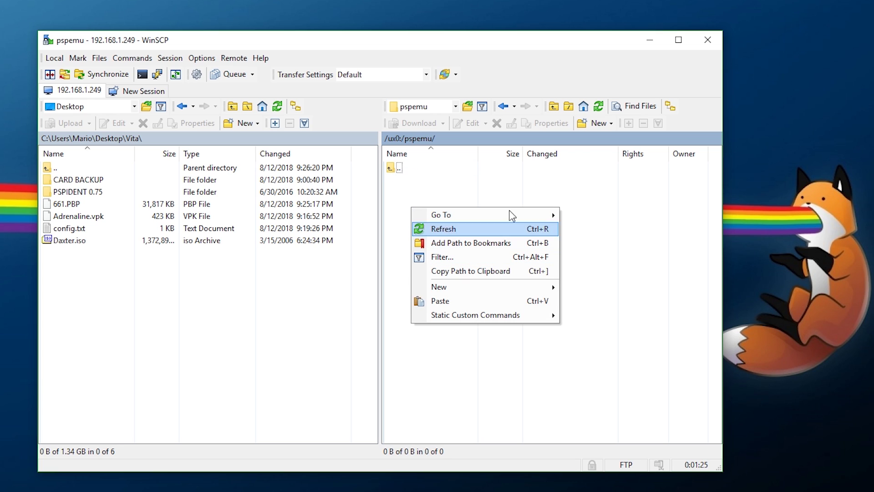
click(597, 126)
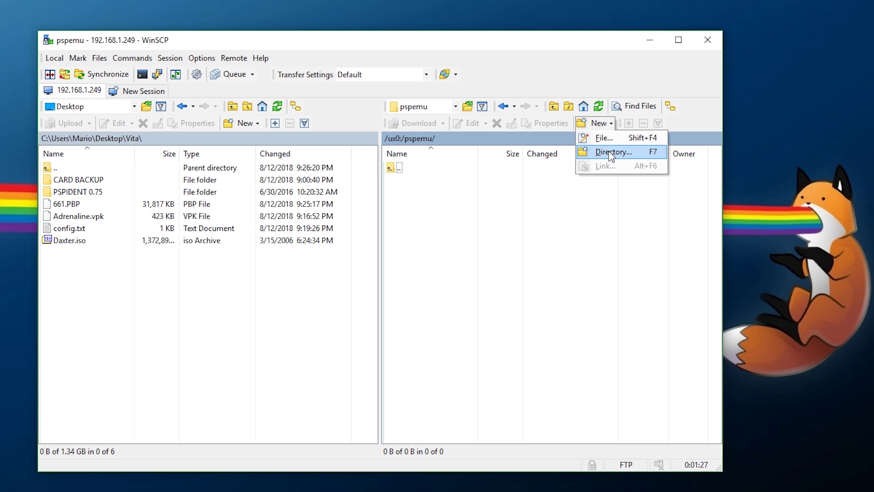
click(611, 152)
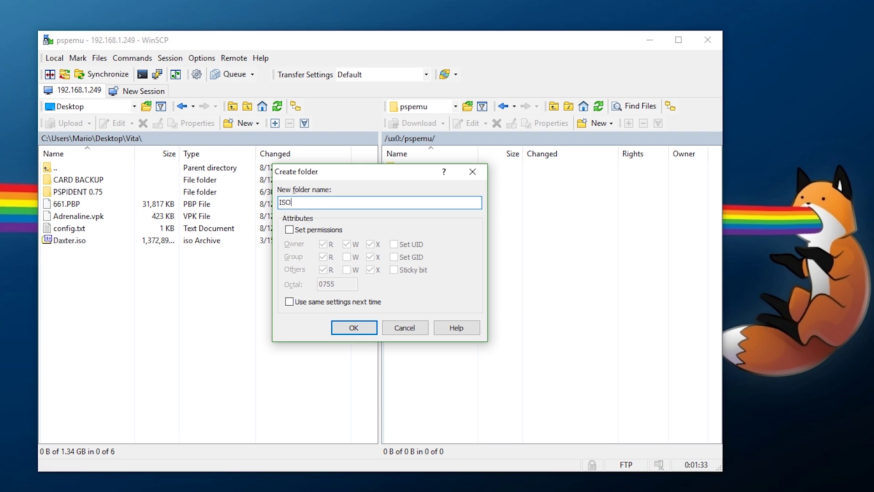
key(Return)
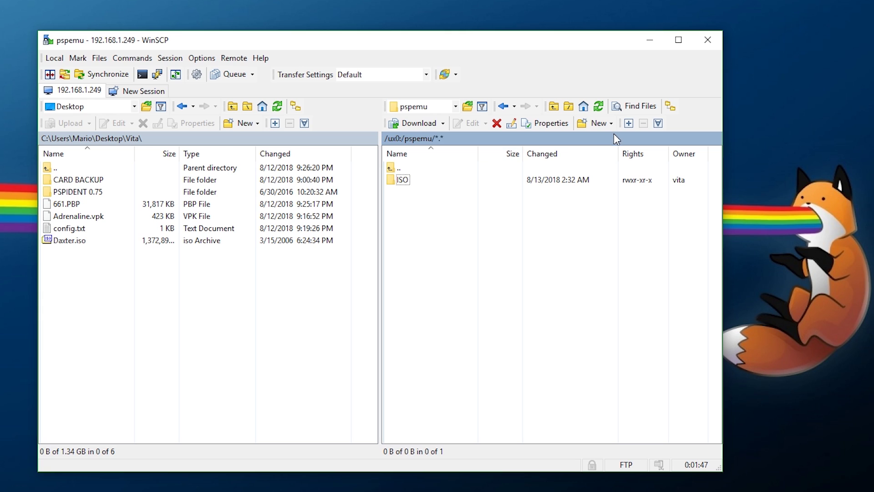
click(605, 124)
- Create a PSP folder in pspemu with a GAME folder inside it, and open GAME
click(607, 157)
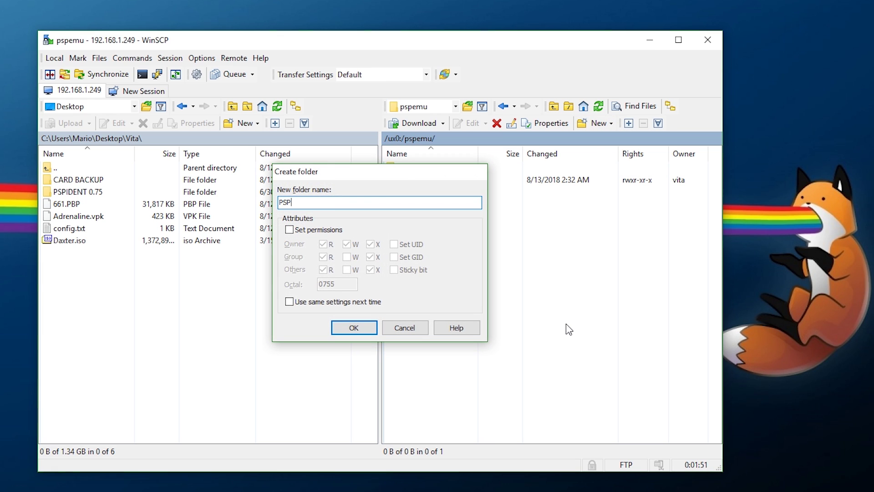
key(Return)
key(Return)
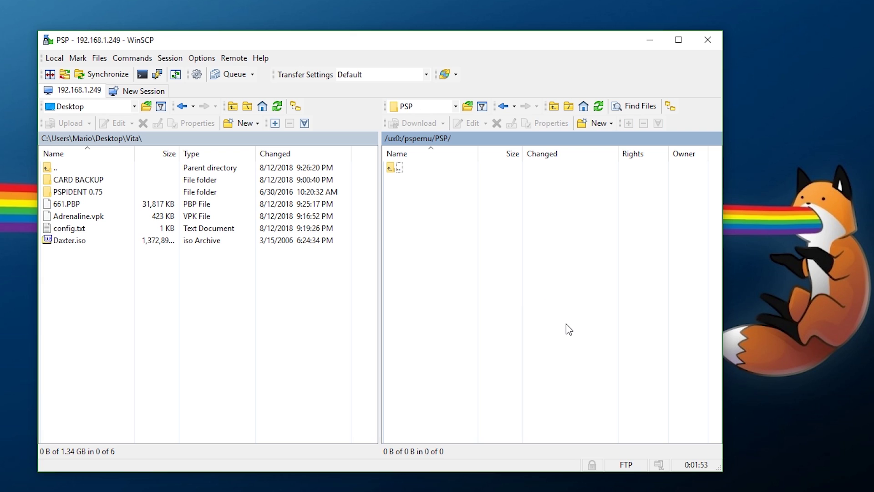
click(599, 123)
click(608, 153)
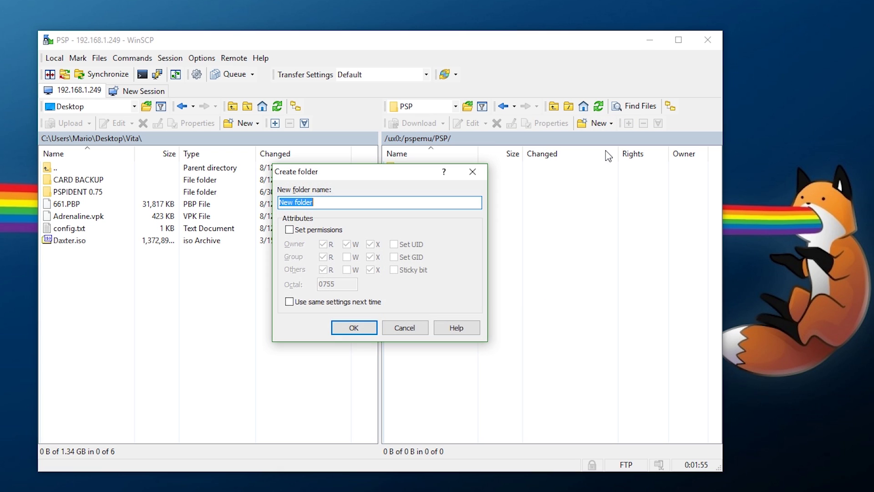
text(GAME)
key(Return)
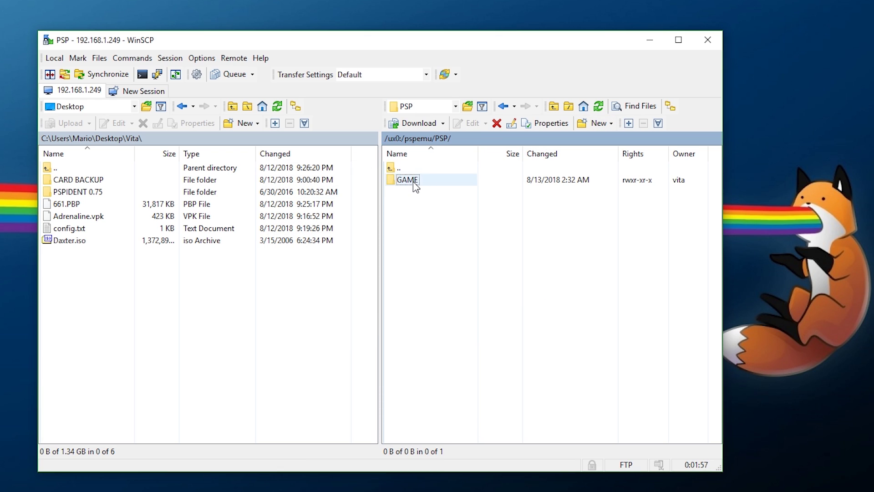
double_click(410, 180)
- Upload the PC's PSPIDENT 0.75 folder into ux0:/pspemu/PSP/GAME
click(73, 191)
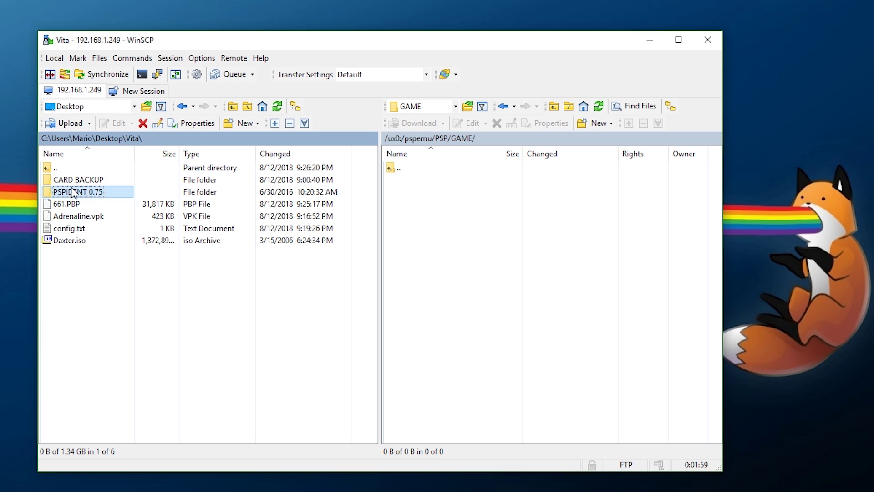
right_click(82, 195)
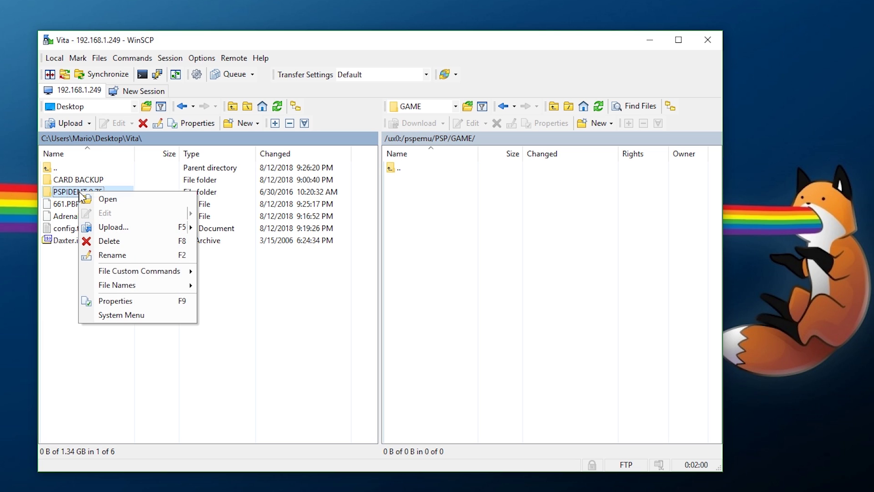
click(128, 226)
click(400, 294)
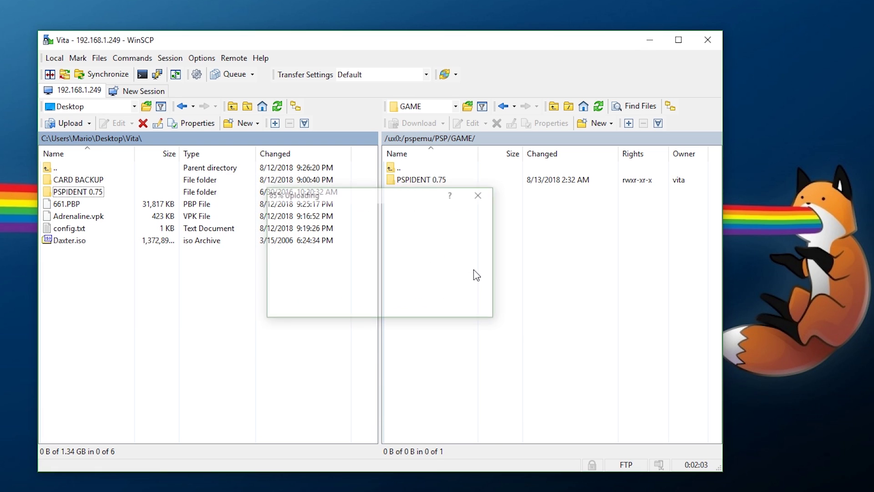
double_click(409, 169)
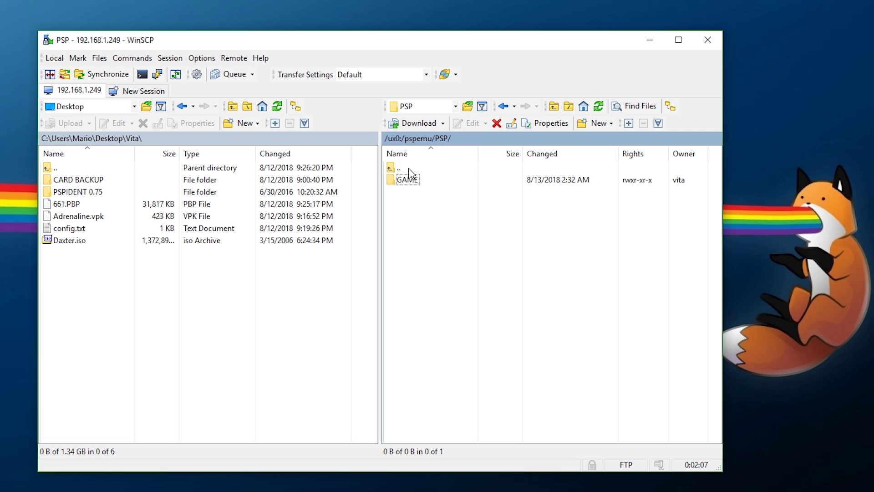
- Upload Daxter.iso from the PC into the Vita's ux0:/pspemu/ISO folder
double_click(401, 170)
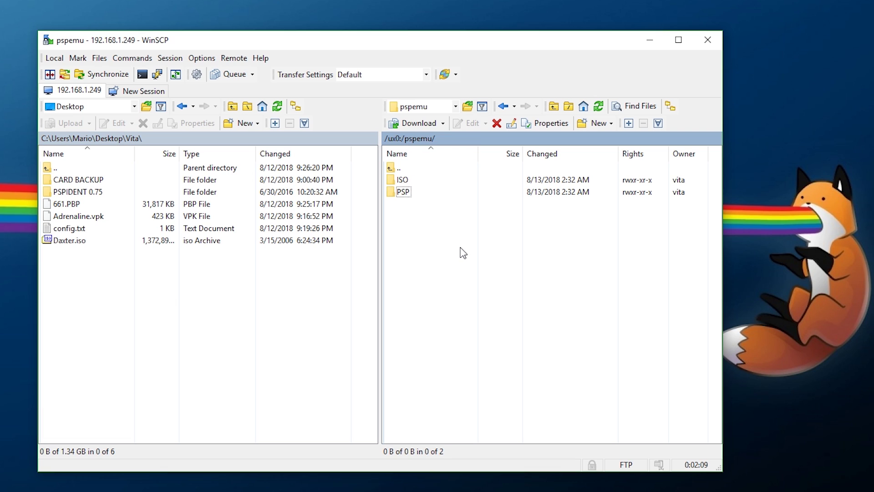
double_click(422, 182)
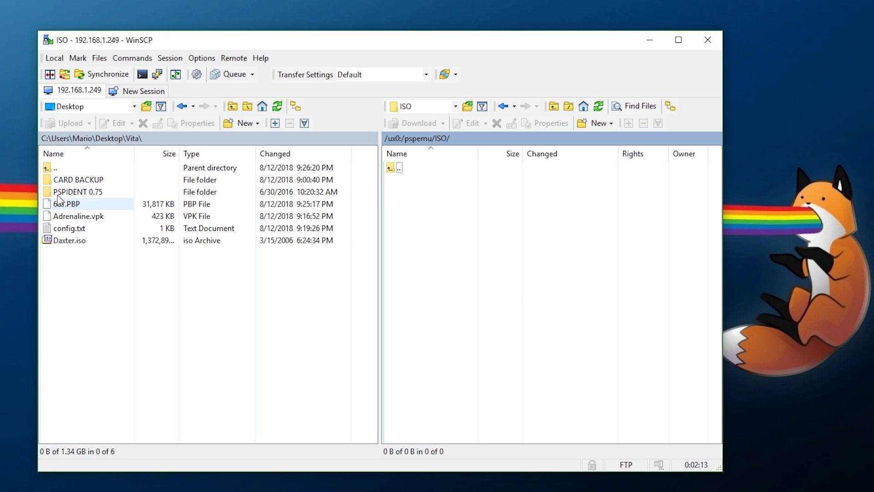
click(87, 241)
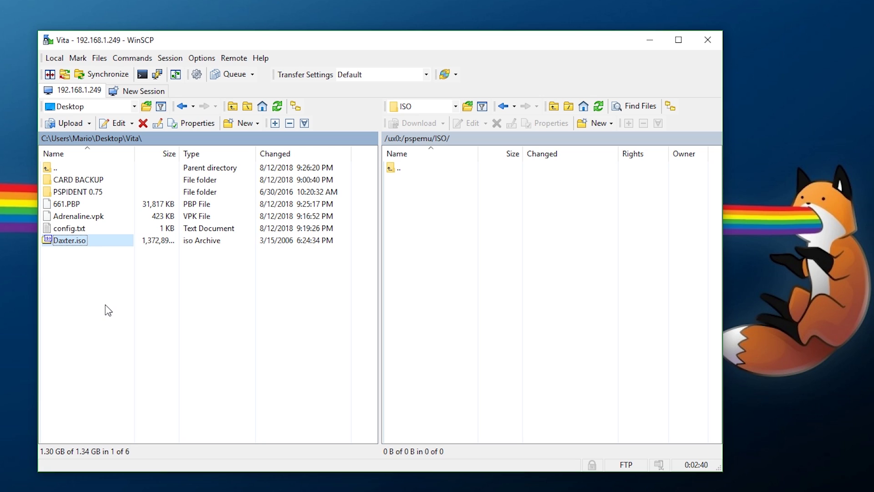
right_click(66, 241)
click(104, 272)
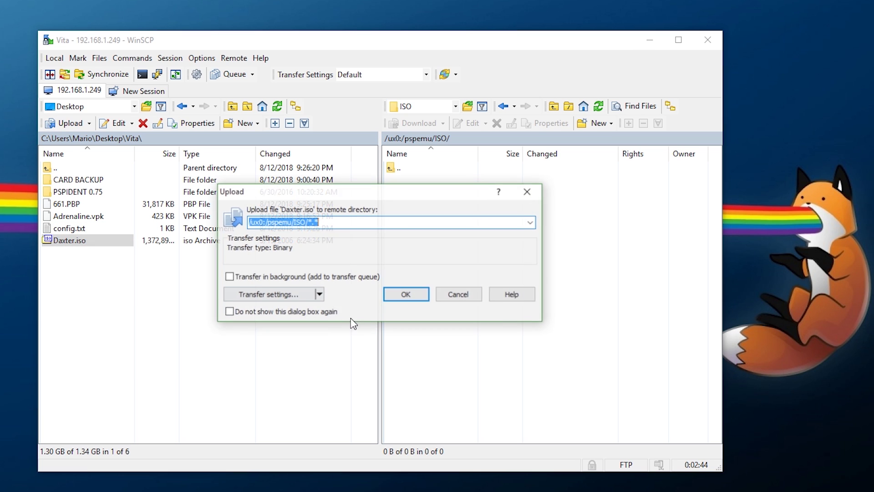
click(418, 294)
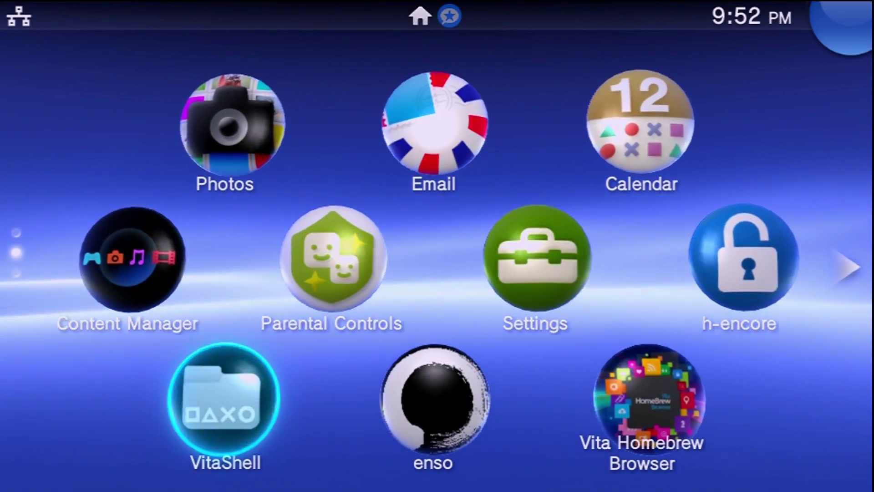
- Launch Adrenaline and open the Memory Stick game list, which now shows Daxter
scroll(437, 246, down, 1)
key(Return)
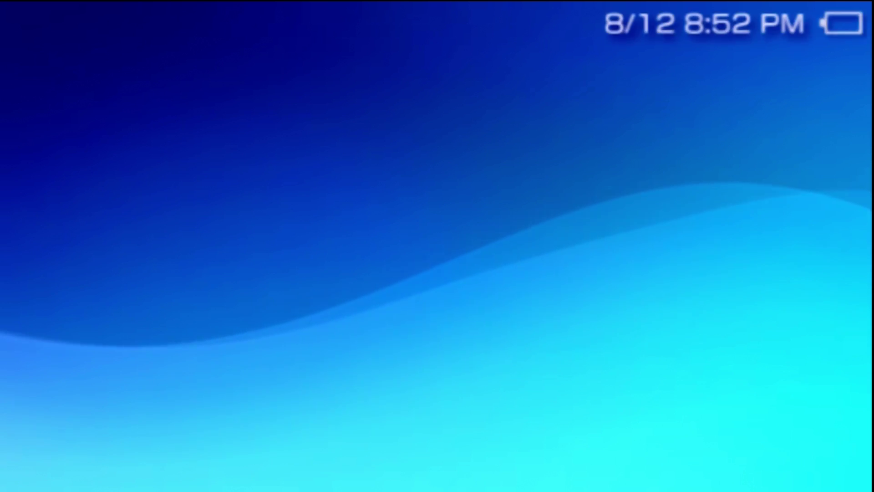
key(Down)
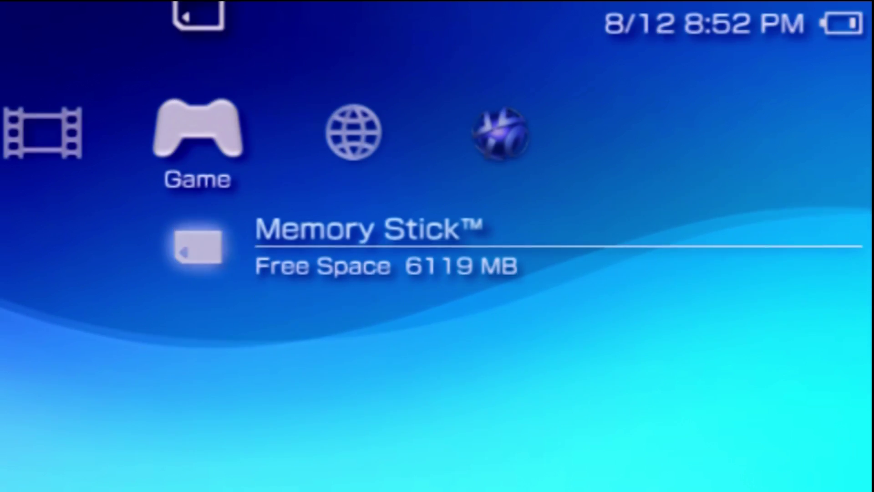
key(Return)
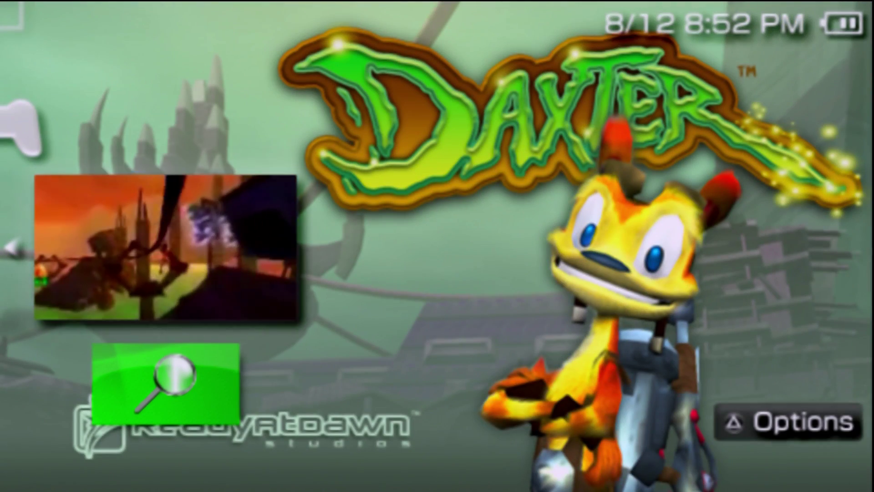
- Select PSPident below Daxter in the Memory Stick game list
key(Down)
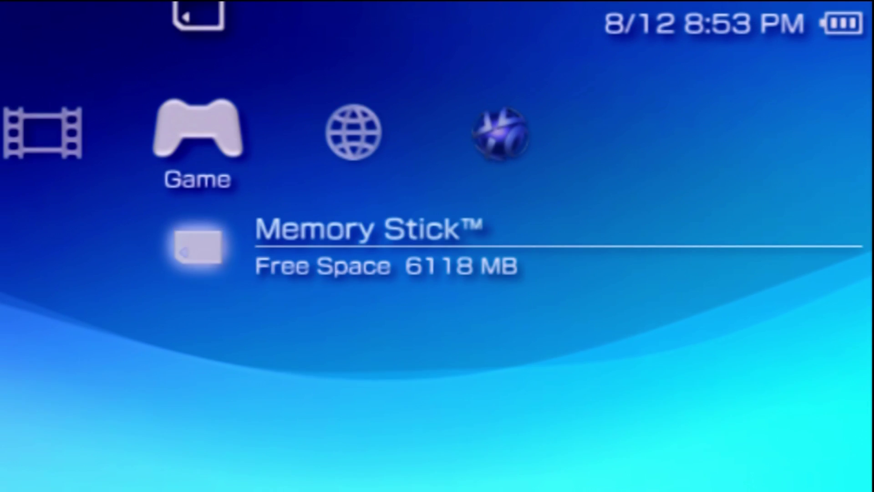
- Start Daxter from the Memory Stick list, load its save, play, then raise the quit prompt
key(Right)
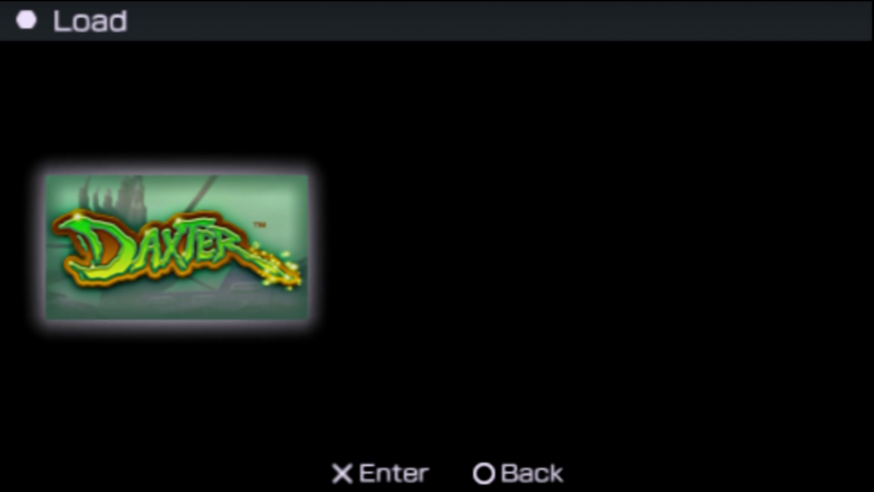
key(Return)
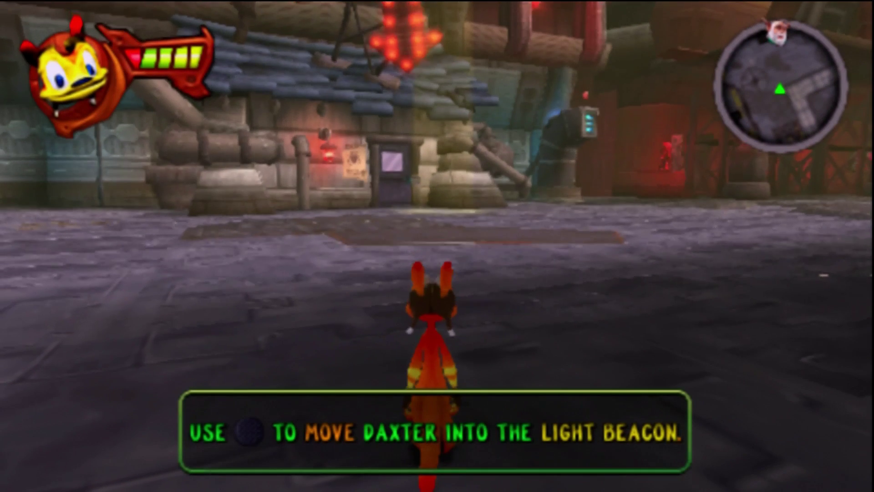
key(Right)
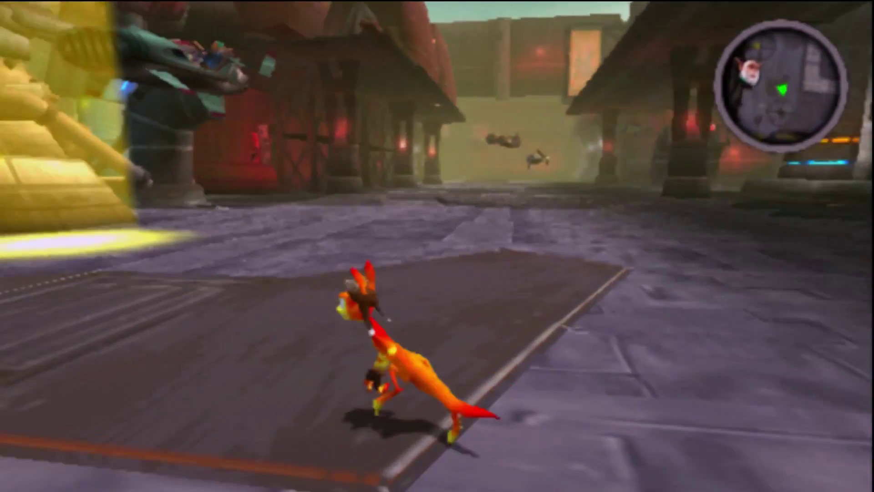
key(Escape)
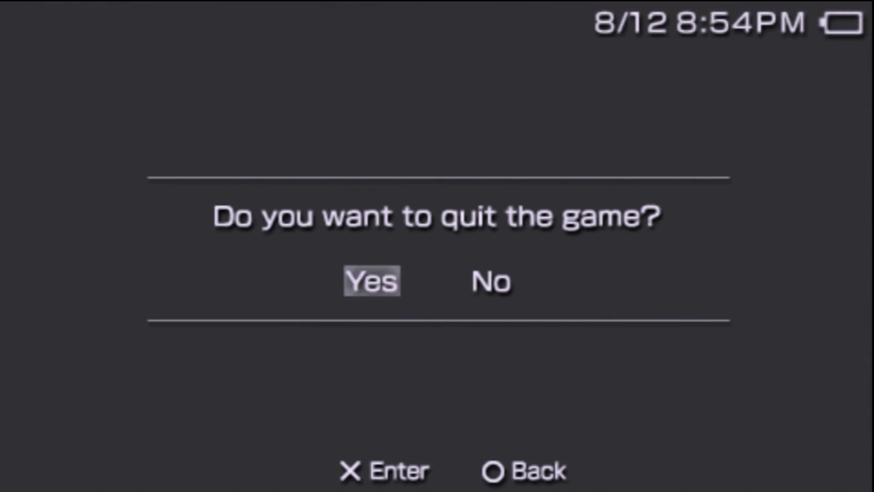